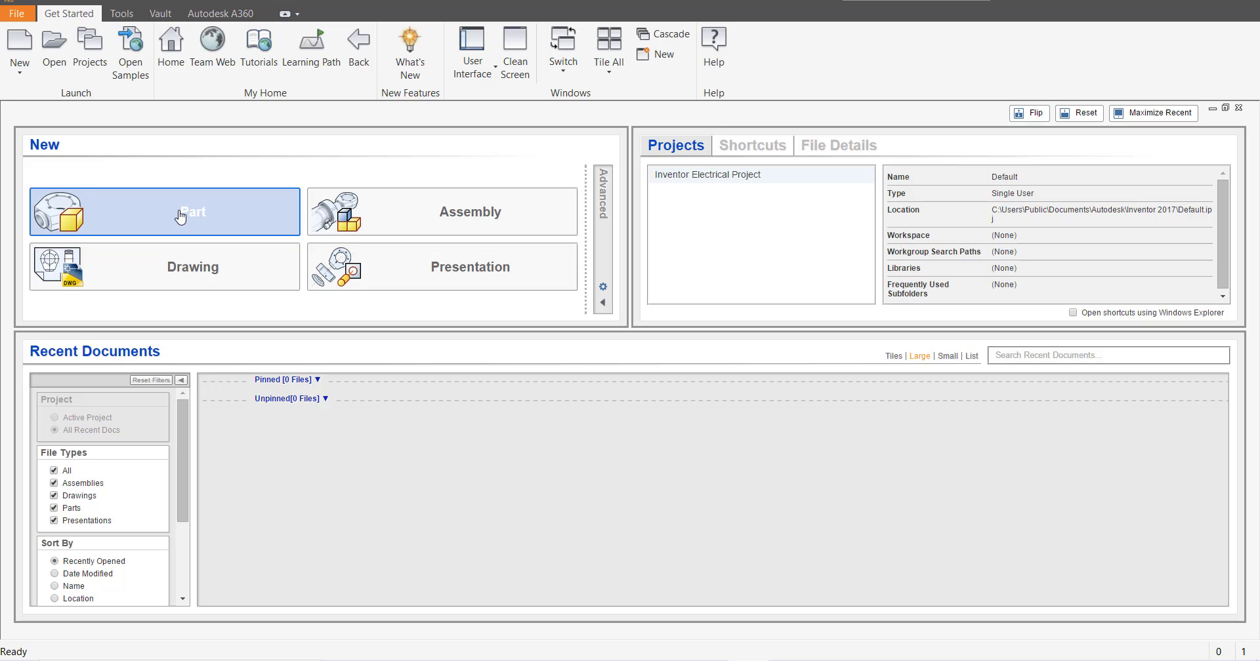
- Create a new part and start a 2D sketch on the front (XY) origin plane
click(181, 216)
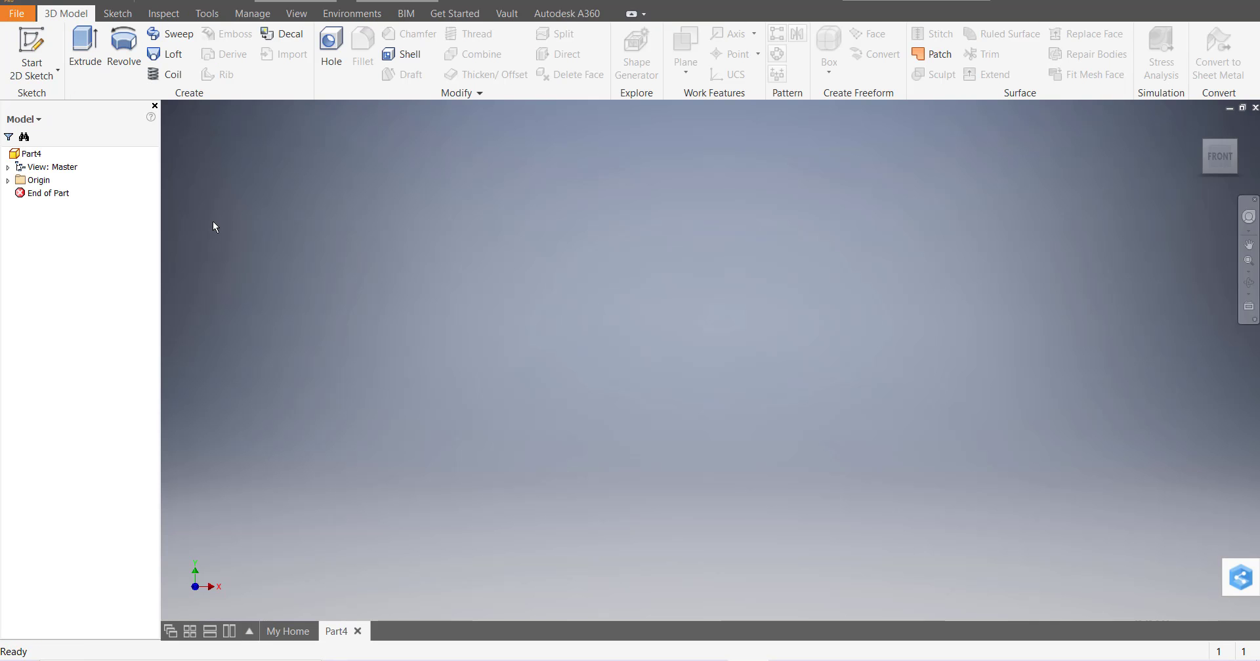
click(33, 45)
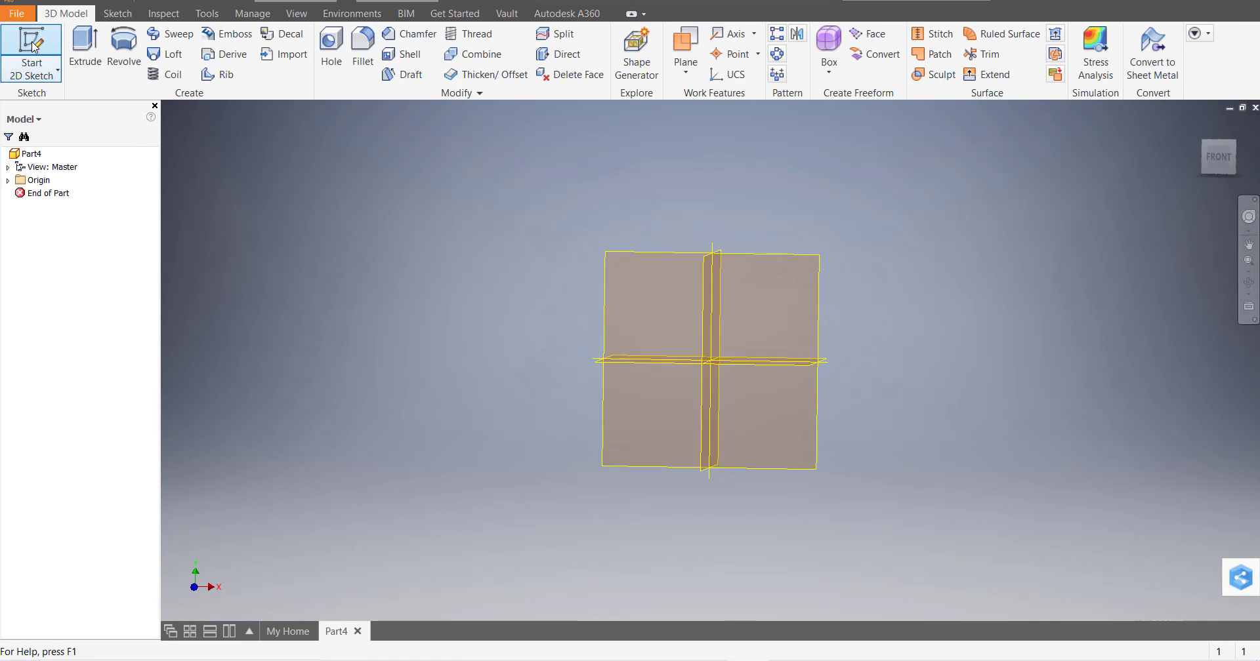
click(669, 209)
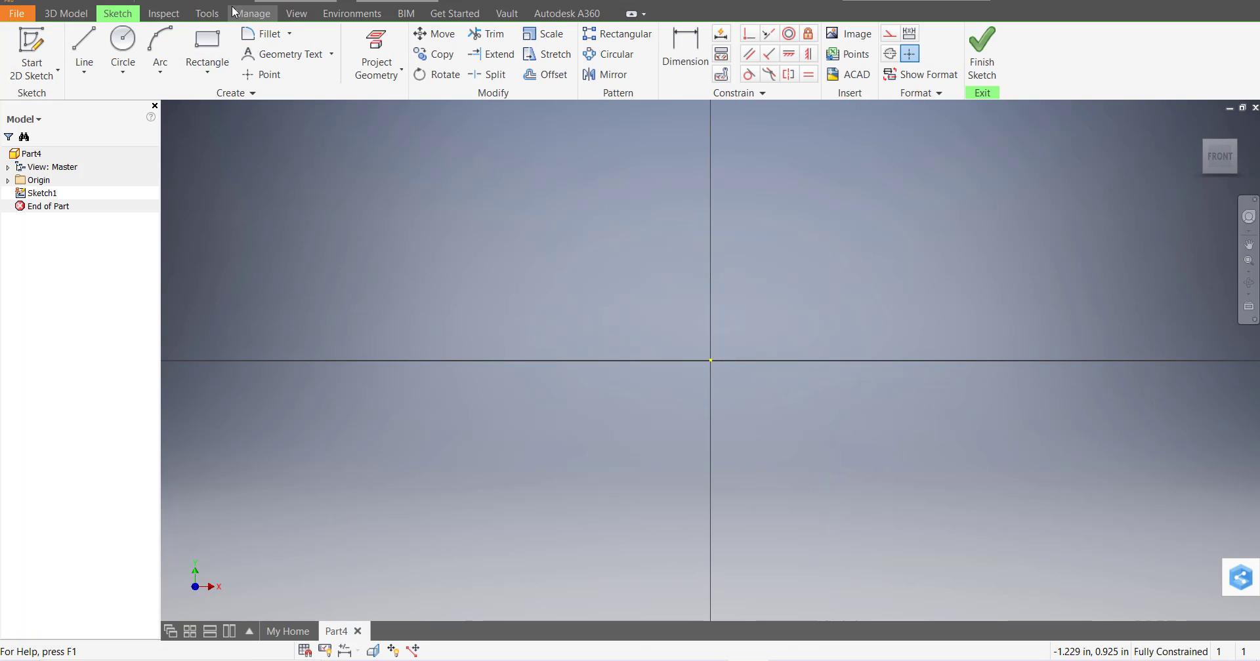
- Set the document's length unit to millimeter and apply the change
click(206, 13)
click(343, 63)
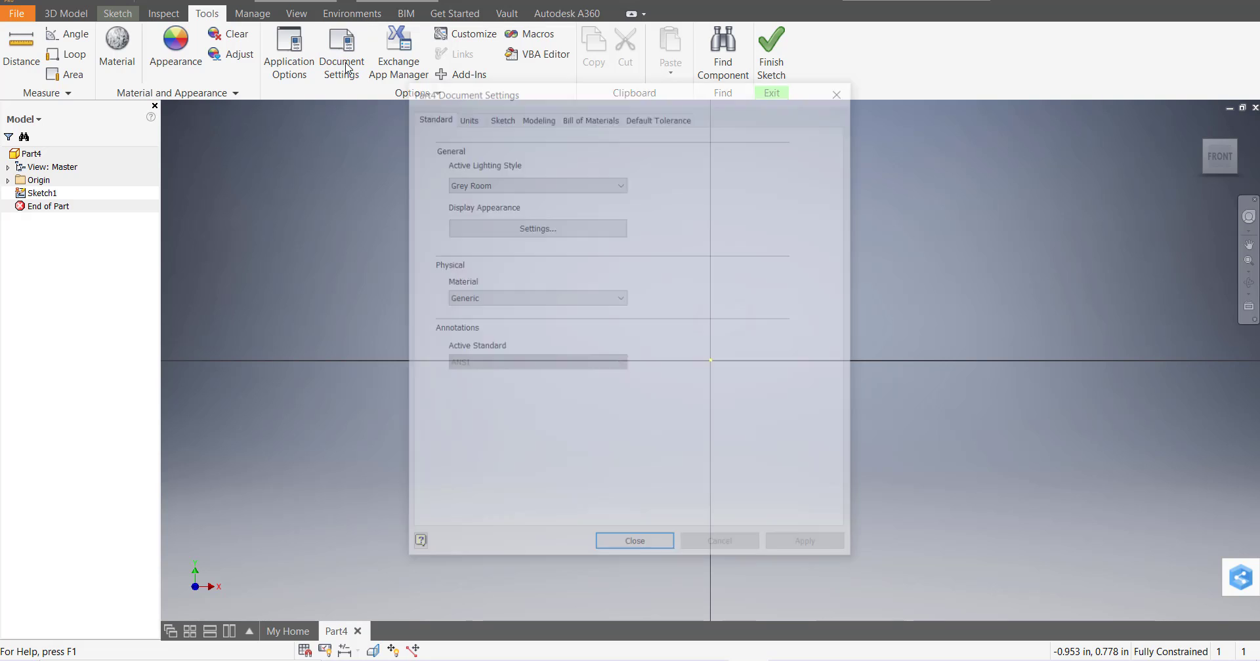
click(466, 116)
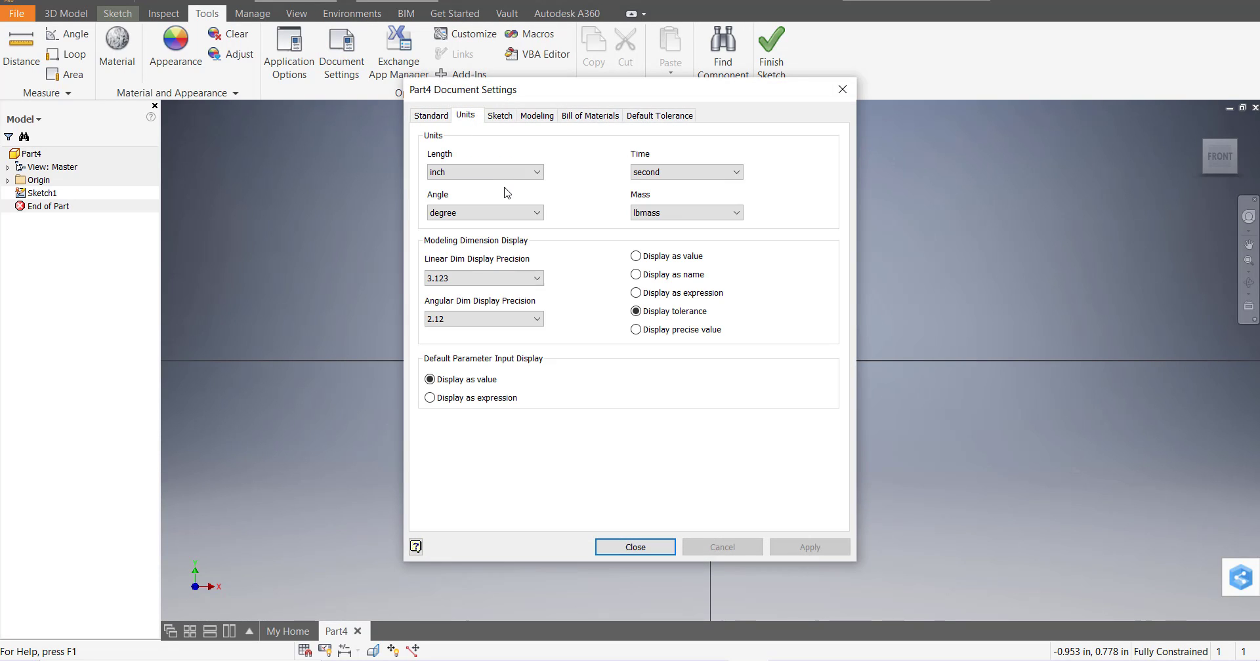
click(498, 173)
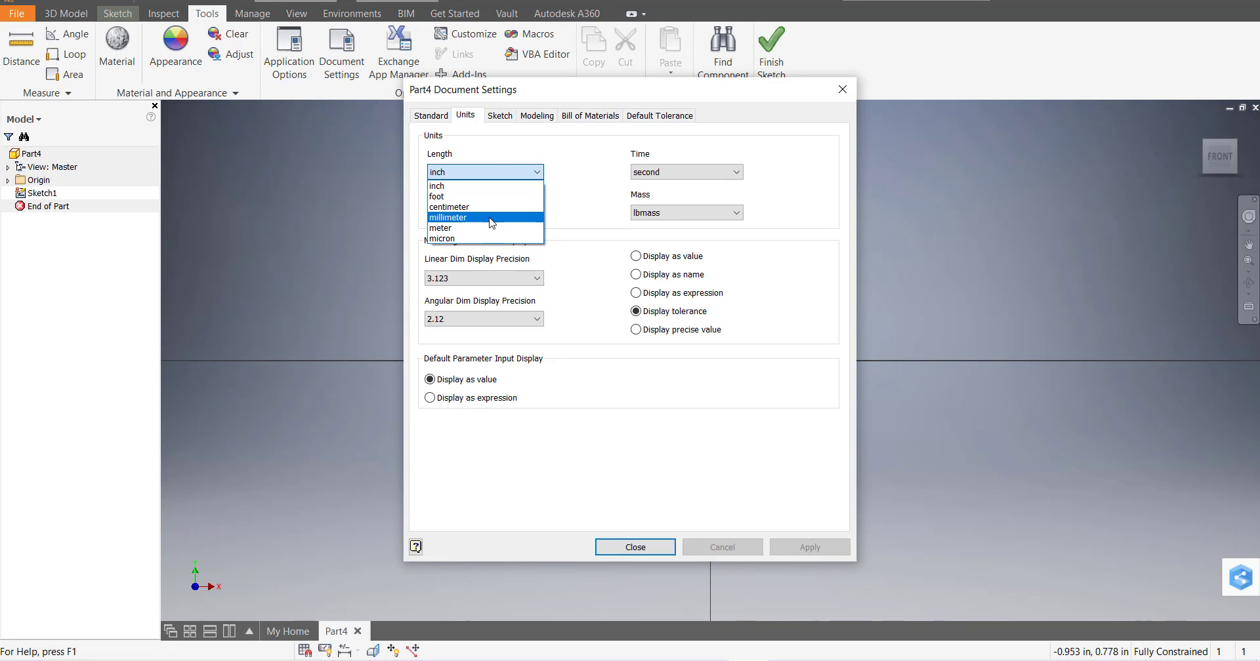
click(491, 220)
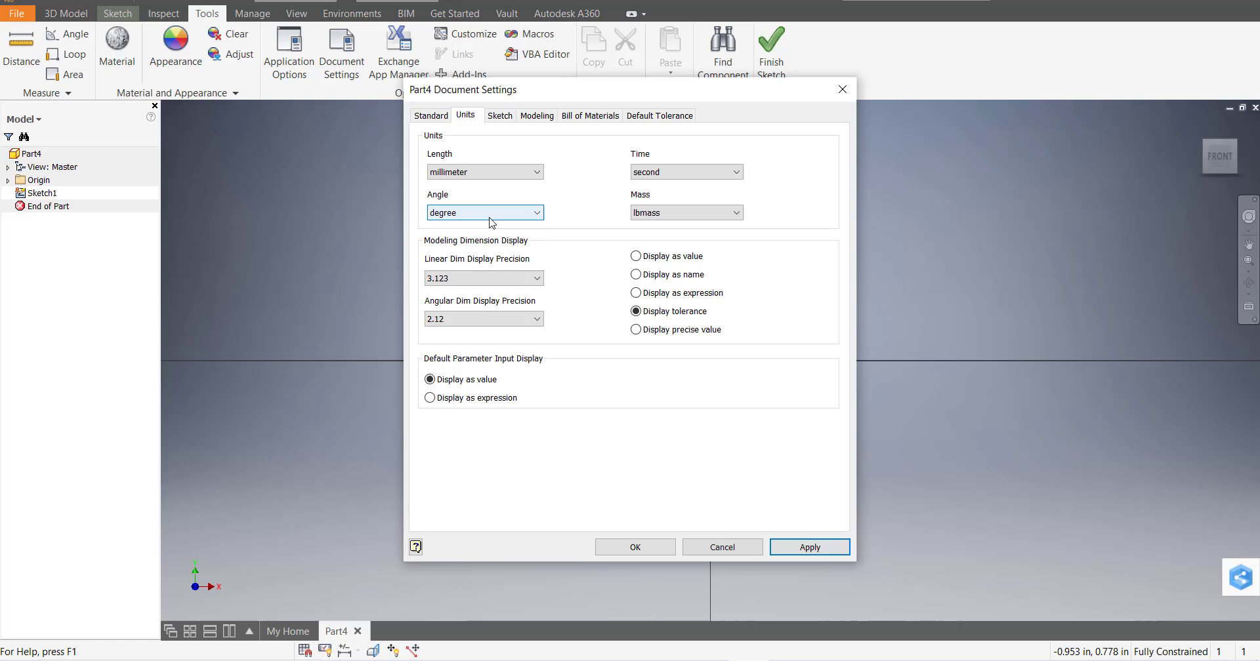
click(813, 548)
click(631, 548)
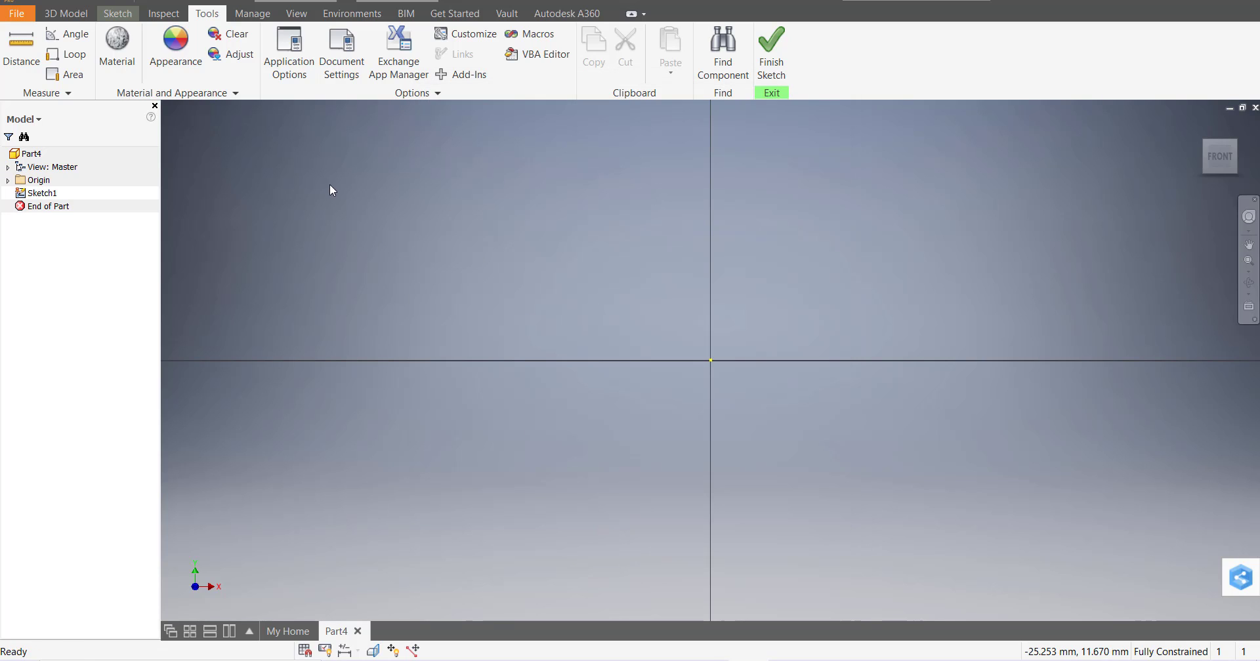
- Sketch a horizontal line joined at its right end to a downward vertical line about 20 mm long, forming an open right-angle corner
click(119, 14)
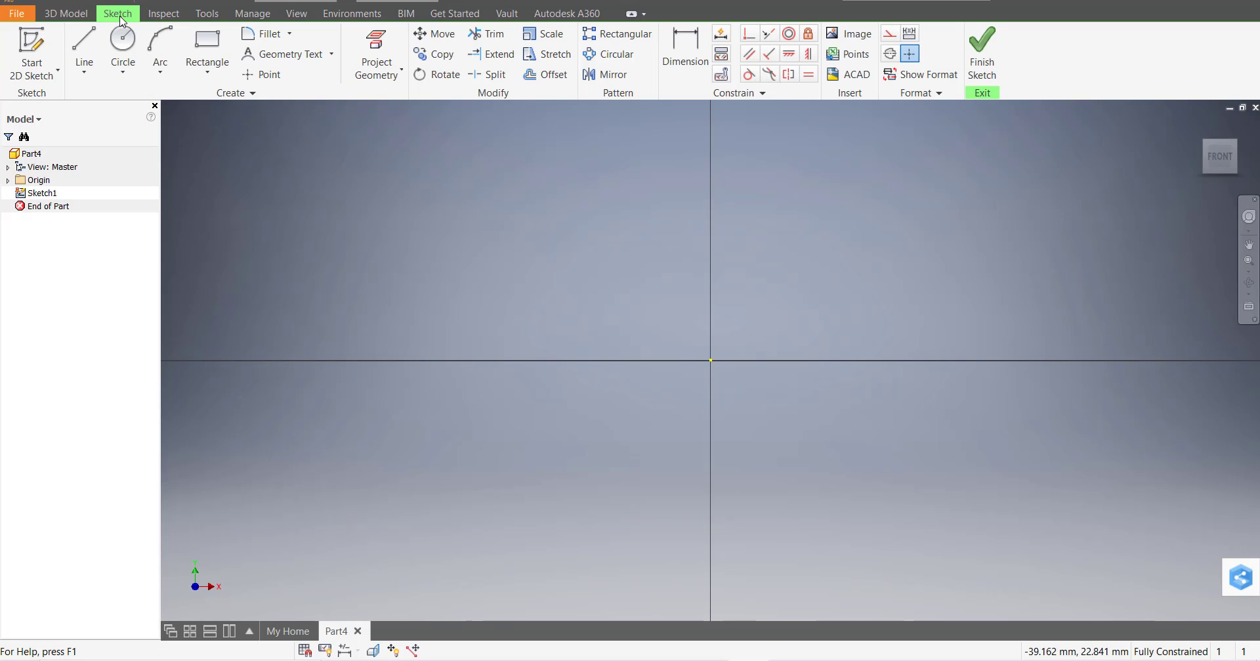
click(94, 53)
click(366, 178)
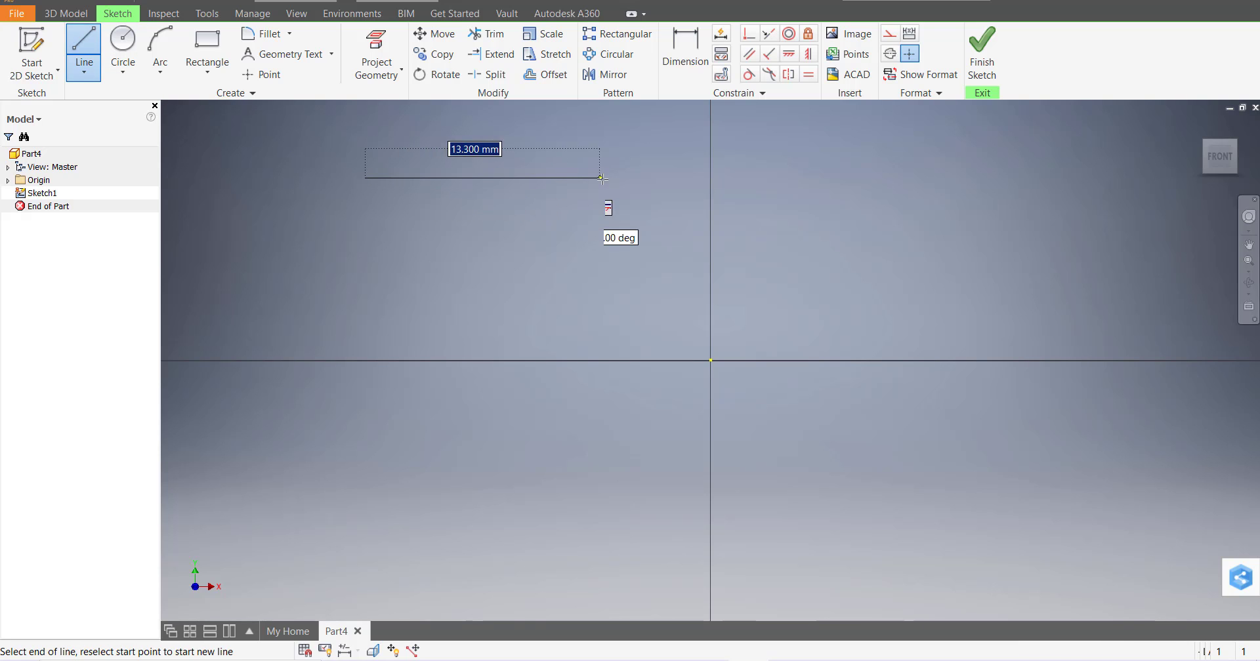
click(628, 179)
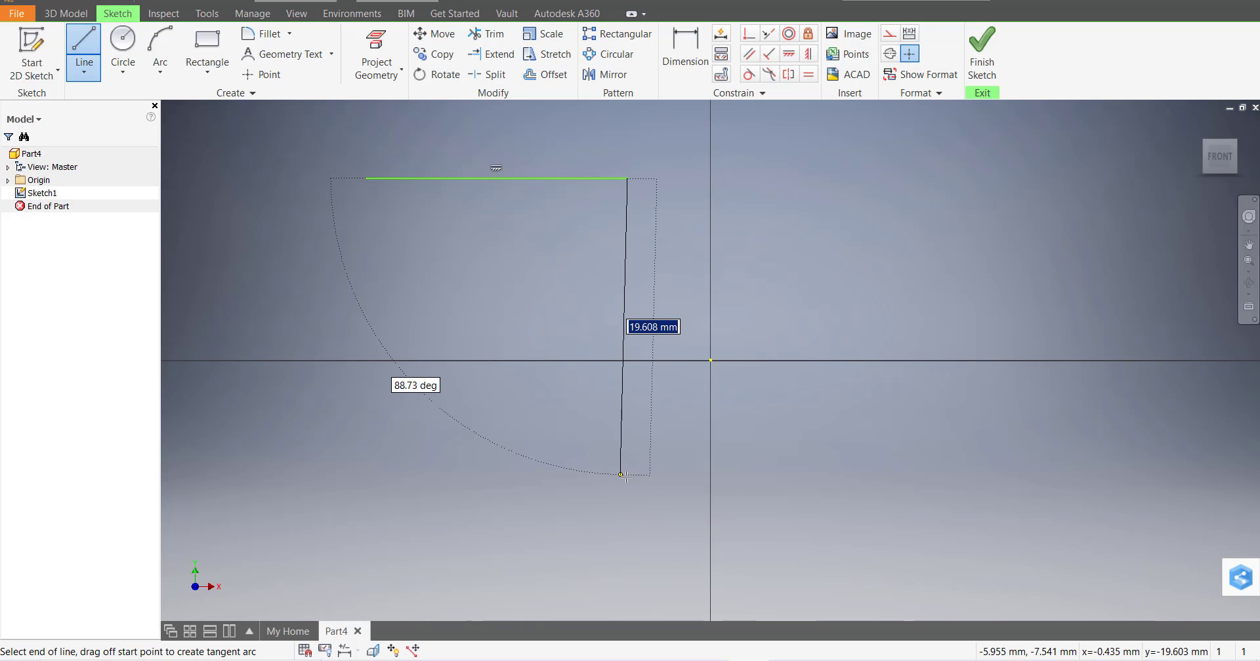
double_click(627, 477)
key(Escape)
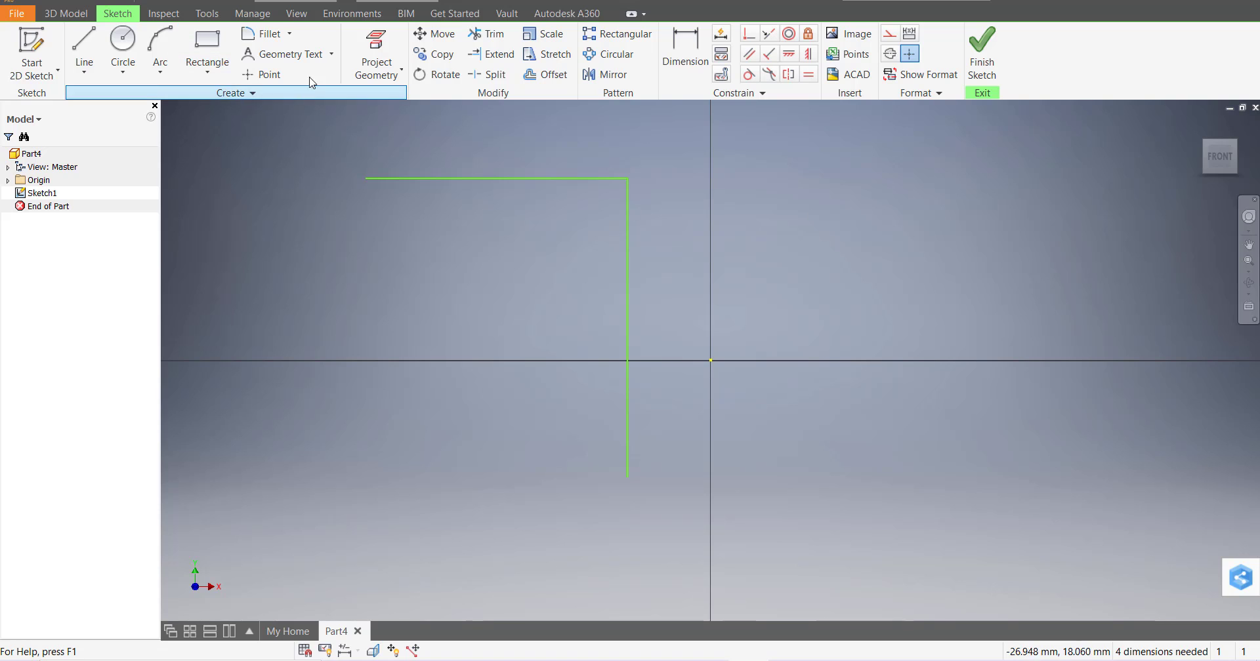
- Fillet the corner between the horizontal and vertical lines with a 5 mm radius
click(262, 33)
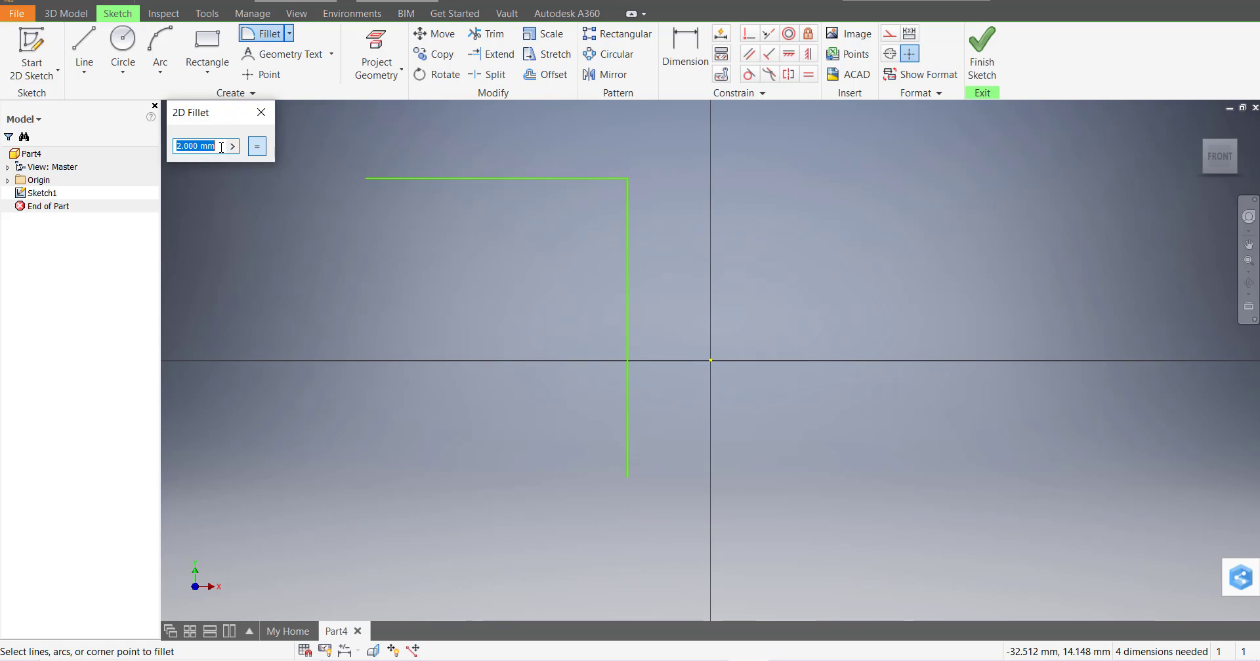
text(5)
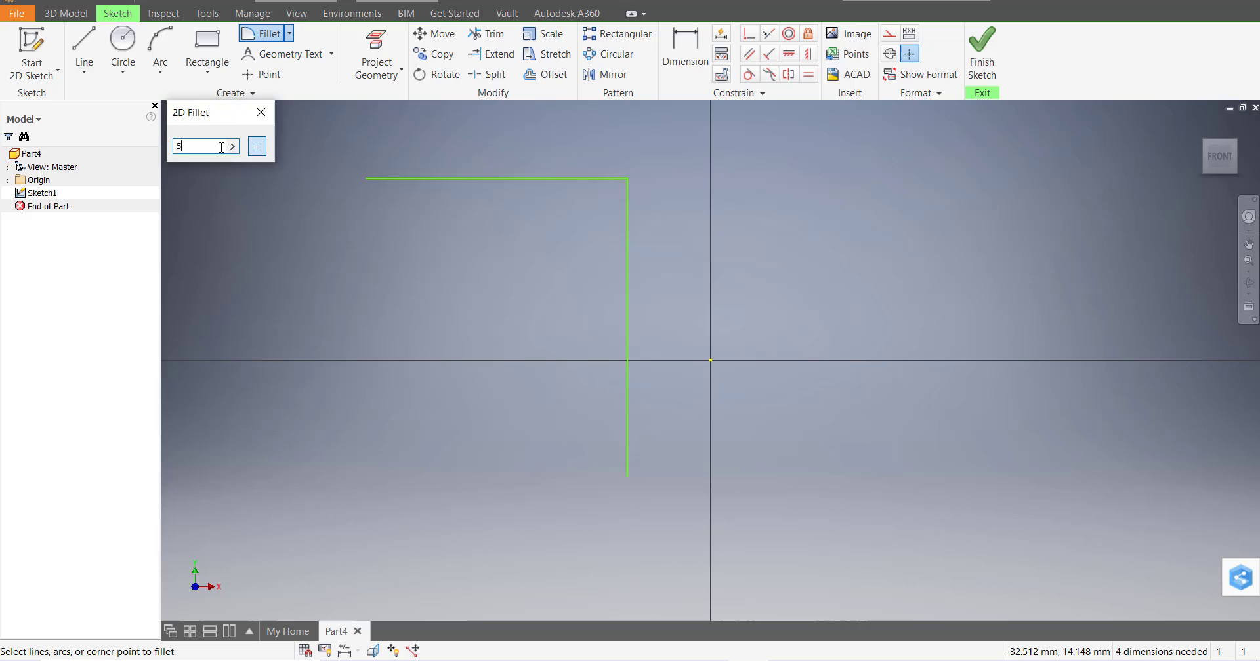
click(553, 175)
click(629, 203)
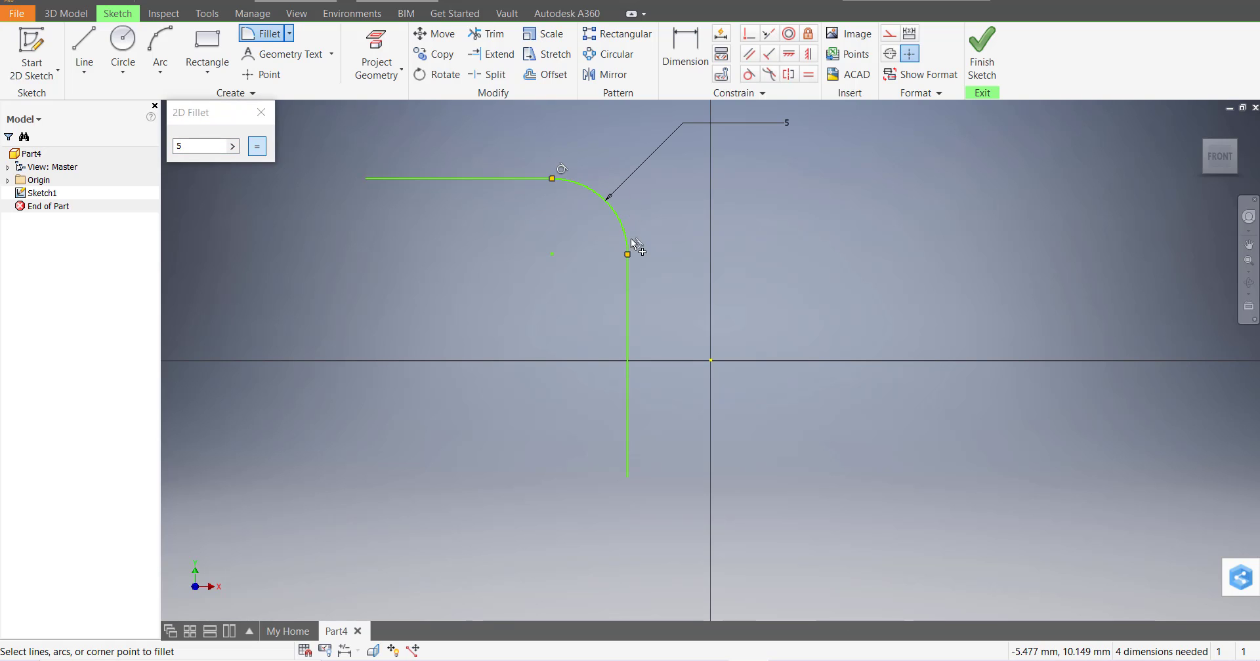
click(261, 112)
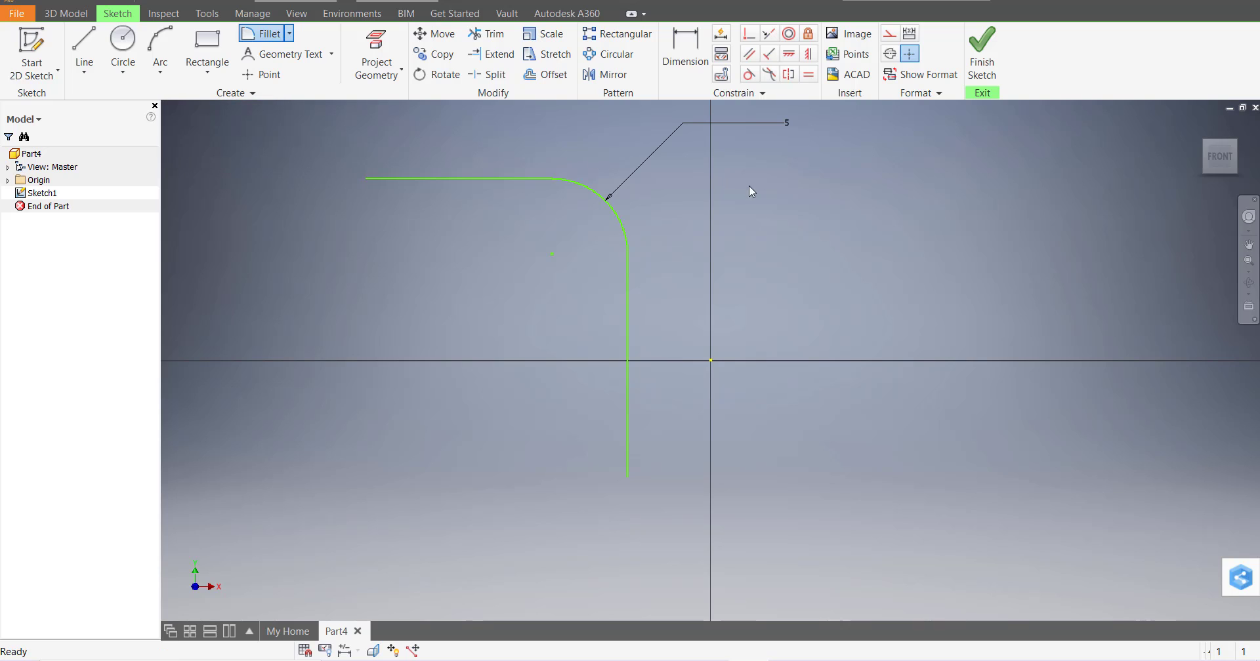
- Undo the corner fillet
scroll(826, 216, down, 1)
scroll(806, 168, up, 5)
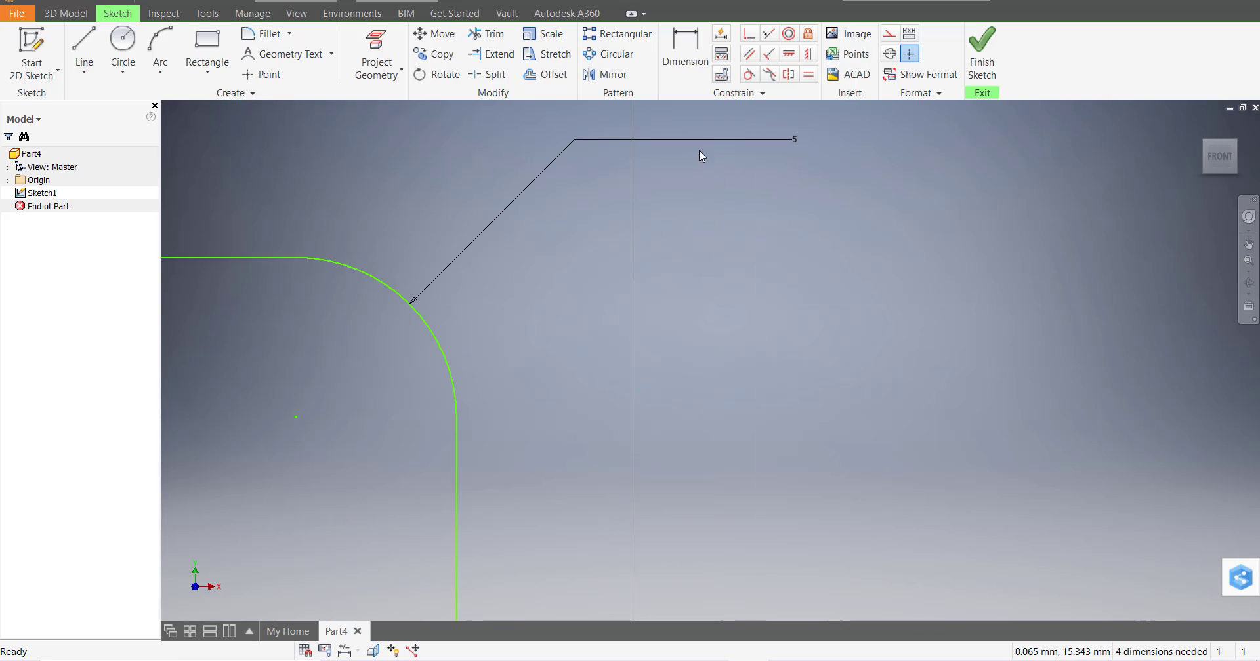
scroll(817, 251, up, 3)
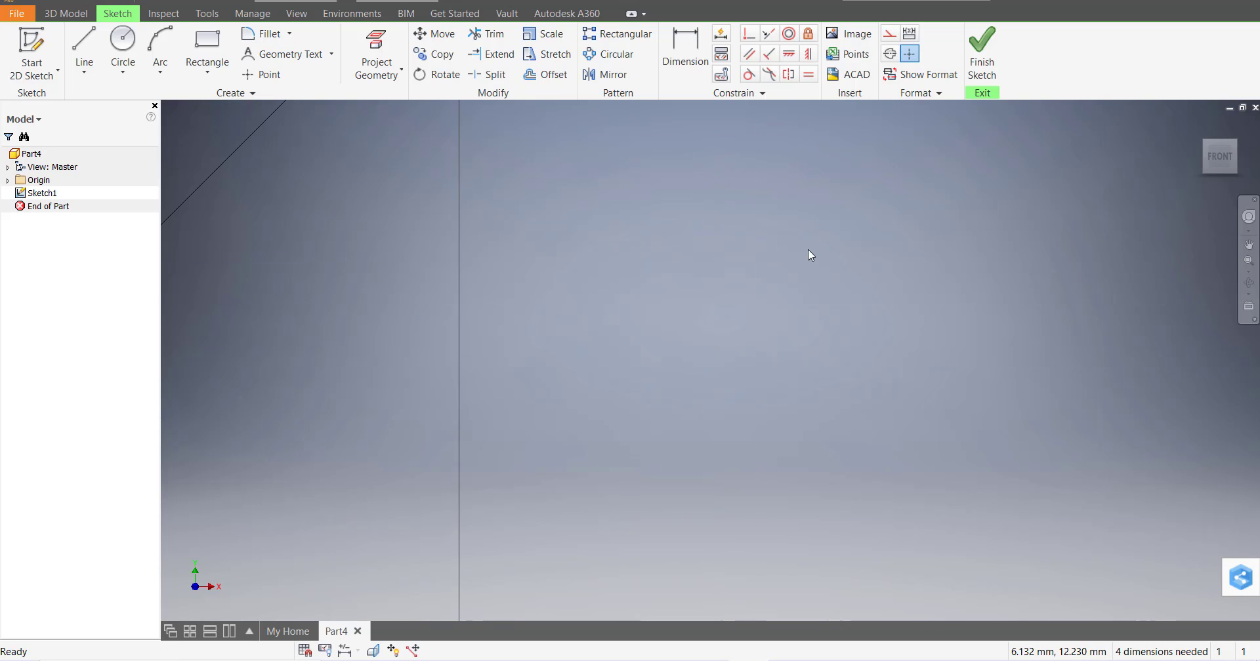
scroll(798, 259, down, 5)
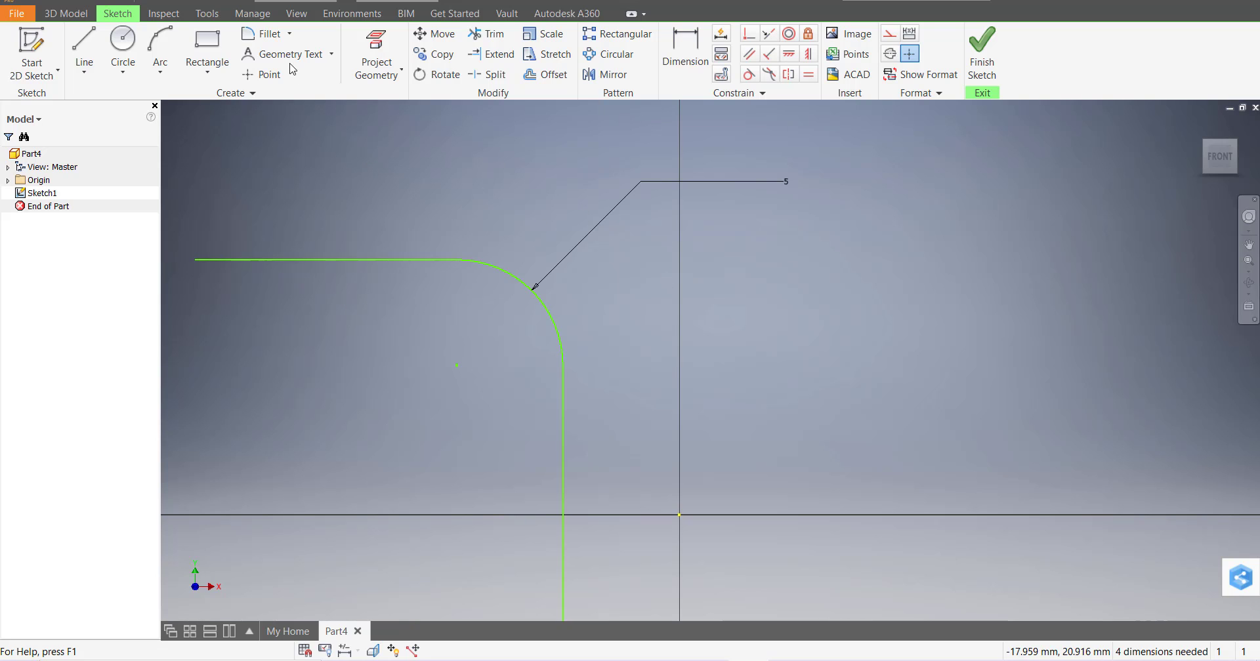
scroll(699, 310, down, 3)
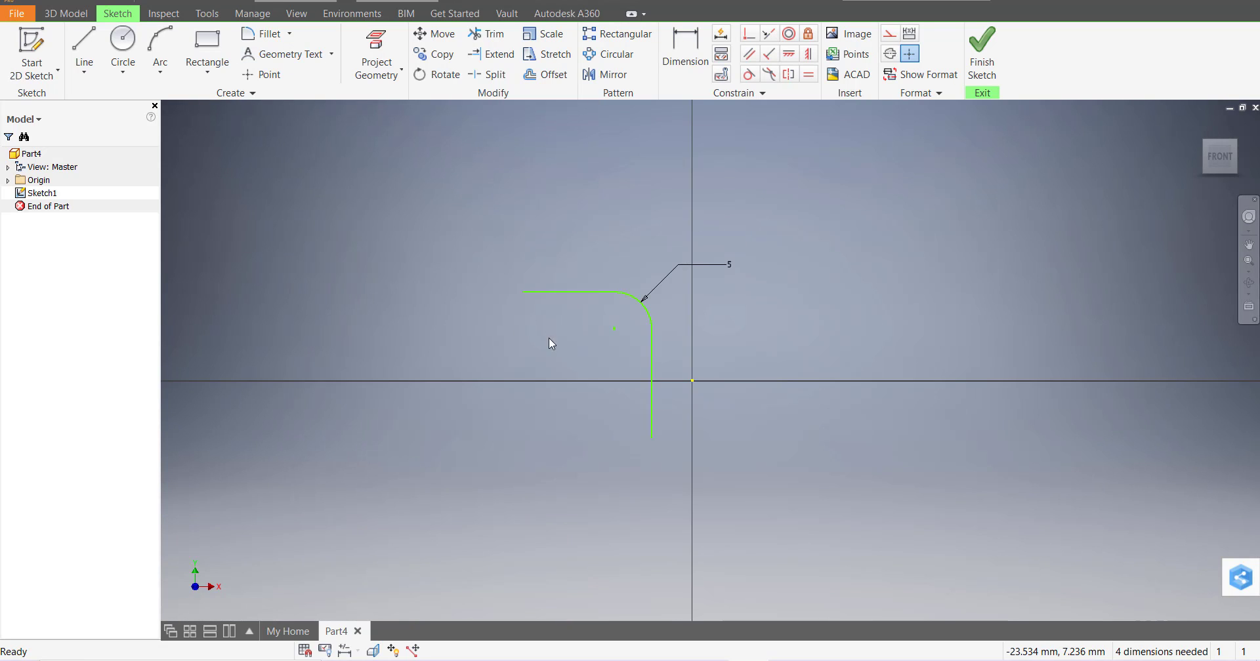
scroll(549, 337, up, 2)
key(ctrl+z)
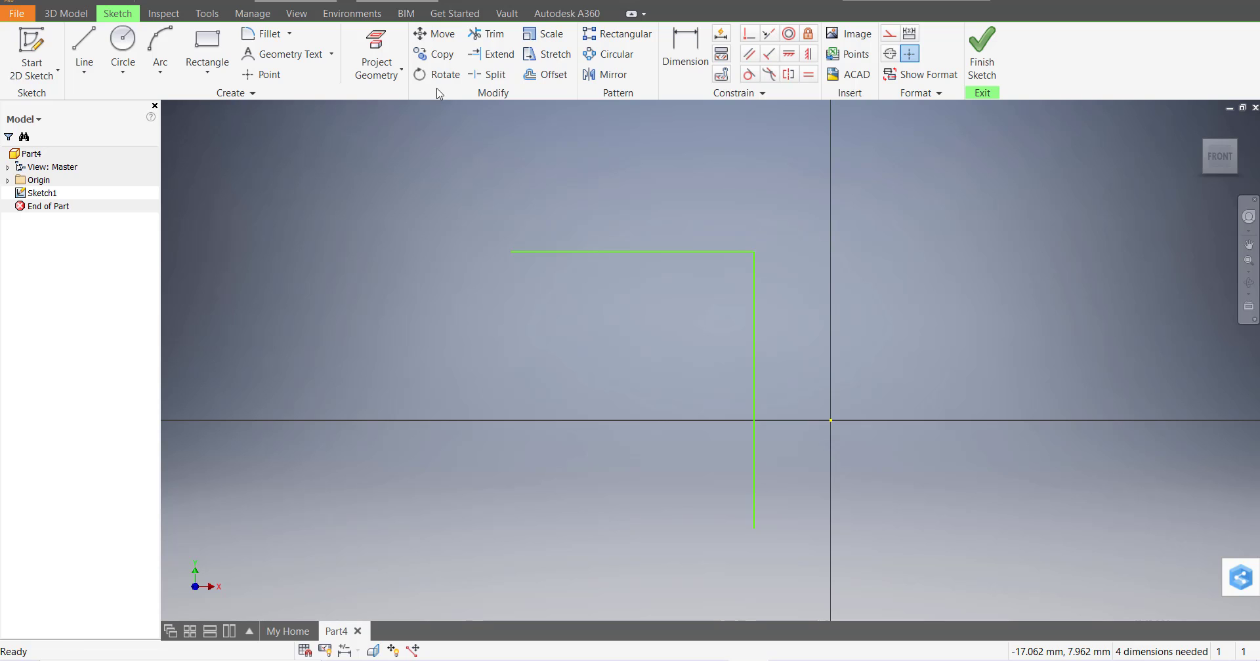
- Chamfer the corner between the two lines with an equal distance of 5 mm, and undo that chamfer
click(289, 34)
click(288, 92)
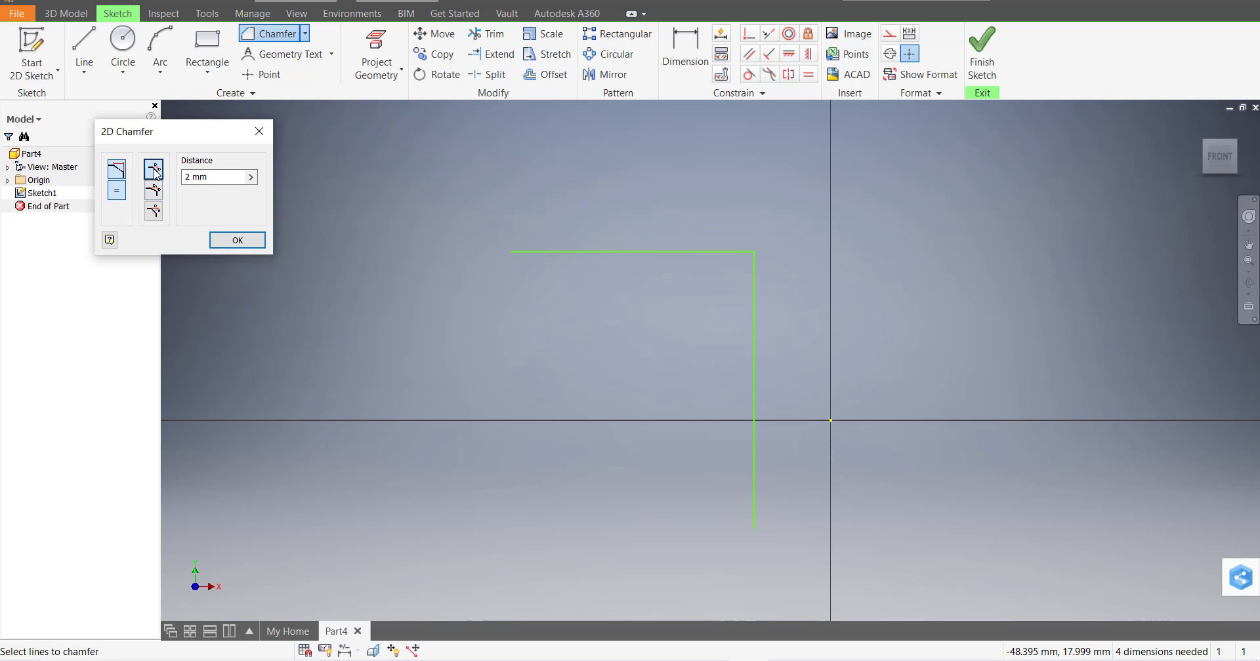
drag(186, 138, 235, 139)
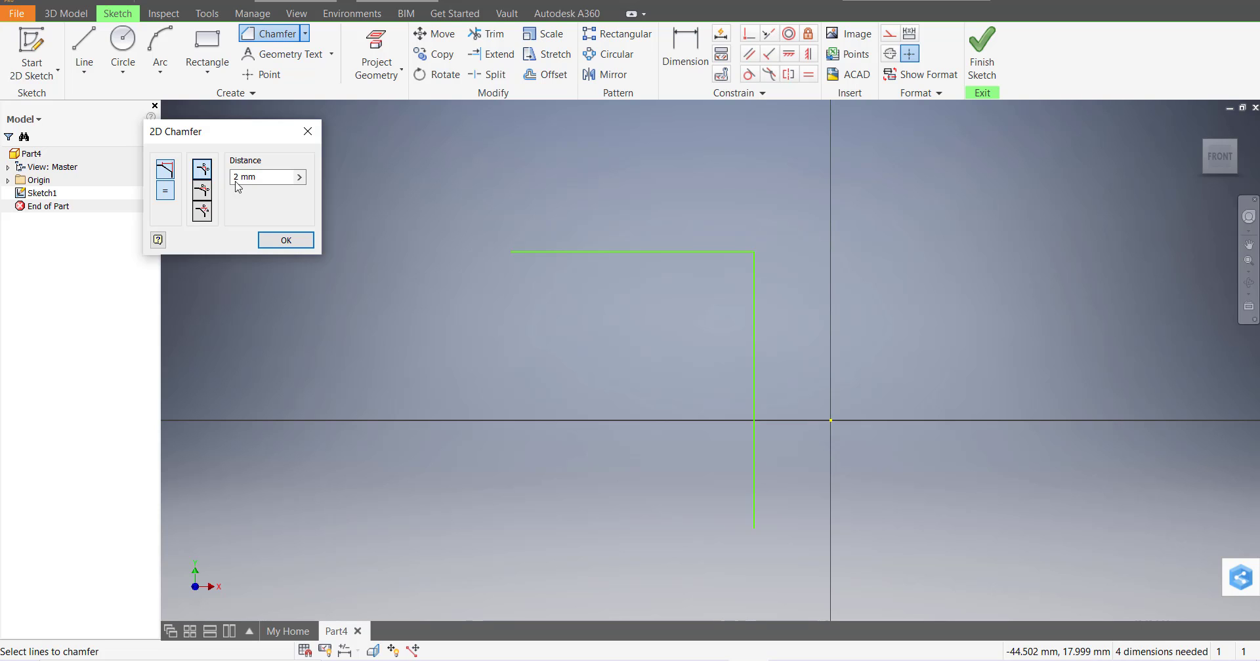
drag(274, 178, 235, 185)
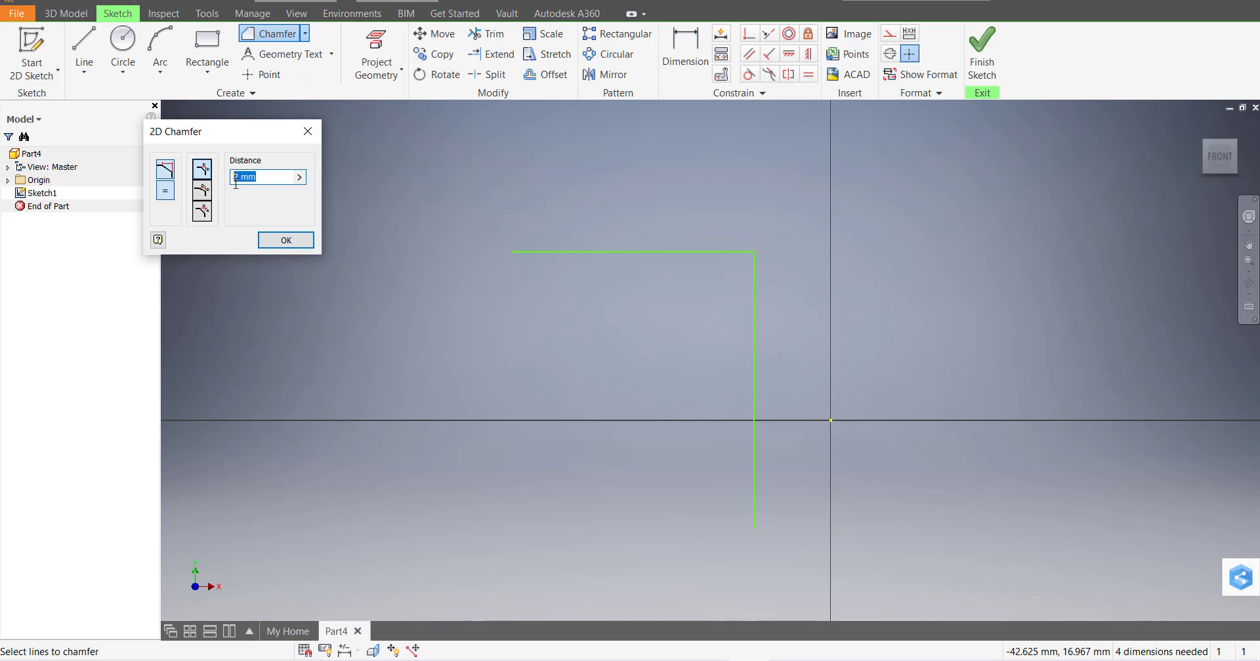
text(5)
click(723, 254)
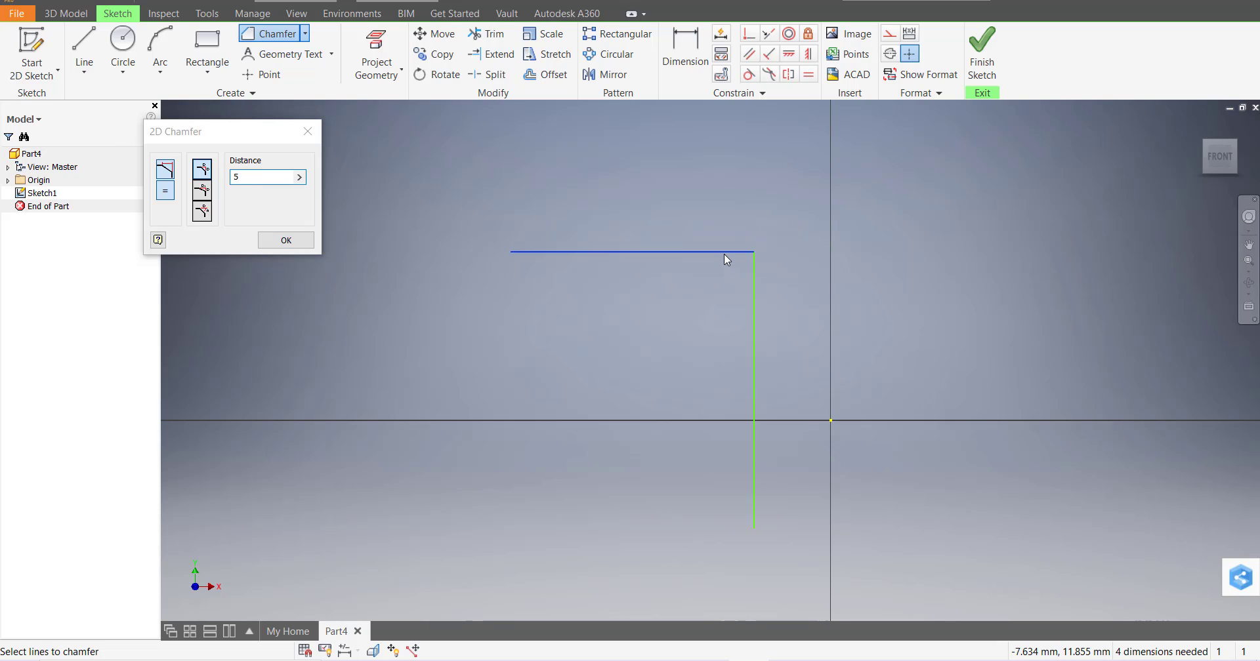
click(754, 276)
click(754, 279)
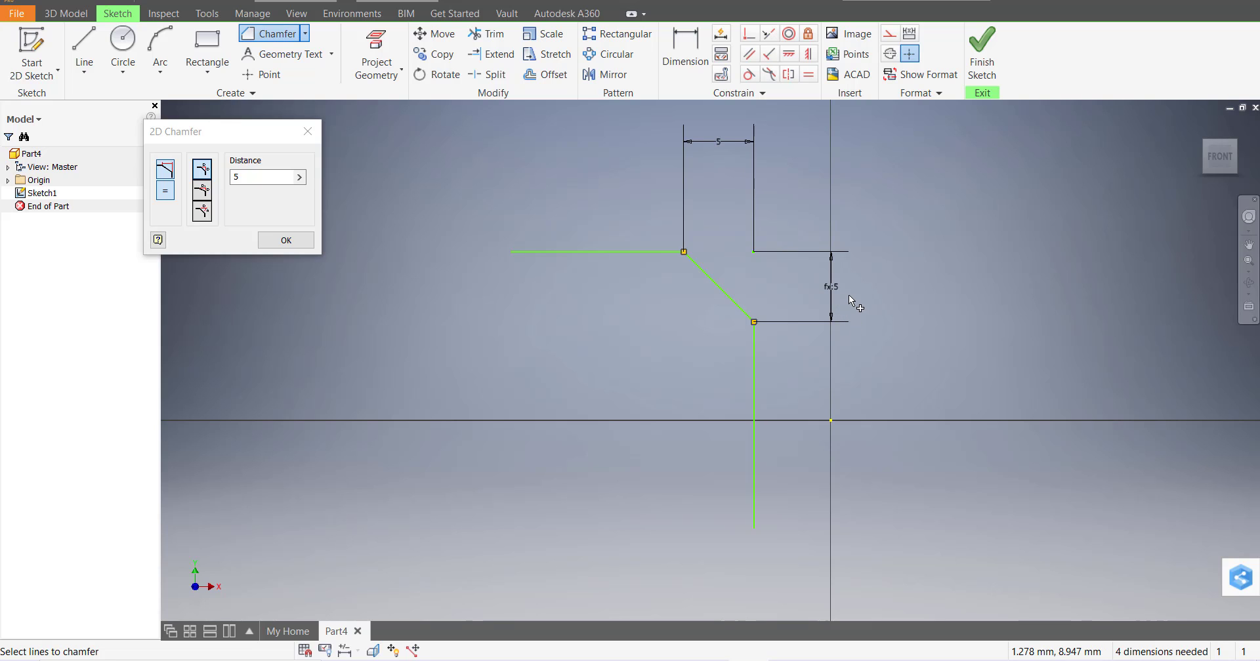
key(ctrl+z)
- Chamfer the corner using two distances, 5 mm on the horizontal line and 2 mm on the vertical line, and undo it
click(274, 38)
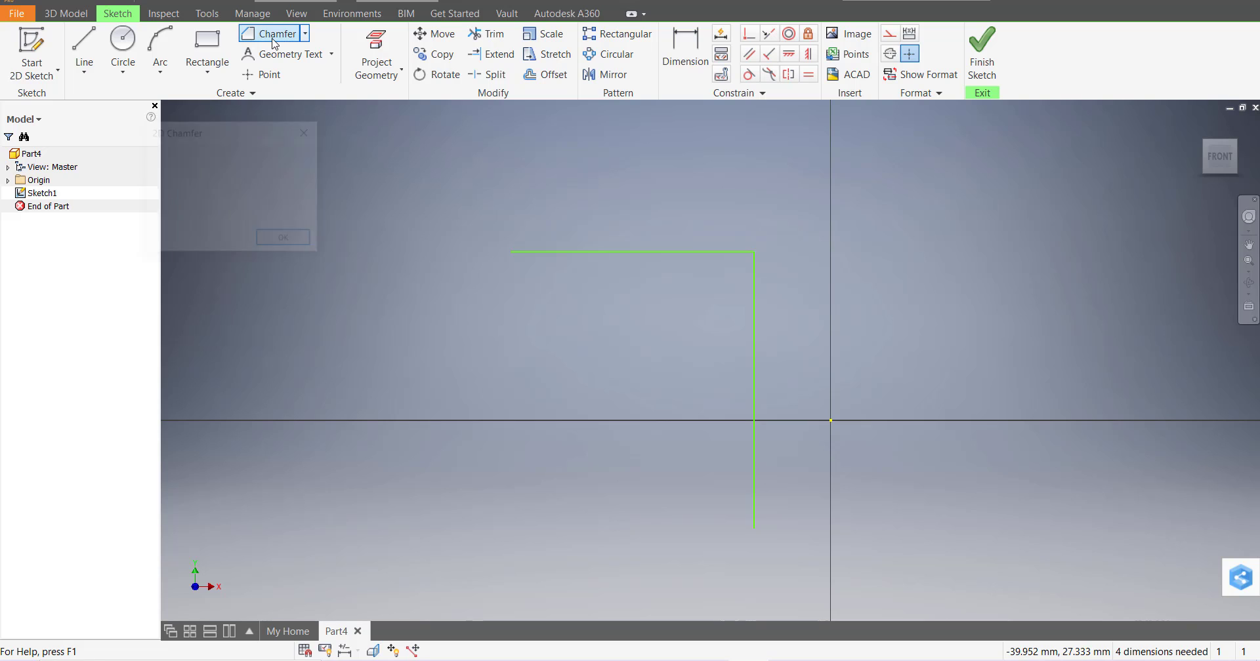
click(201, 190)
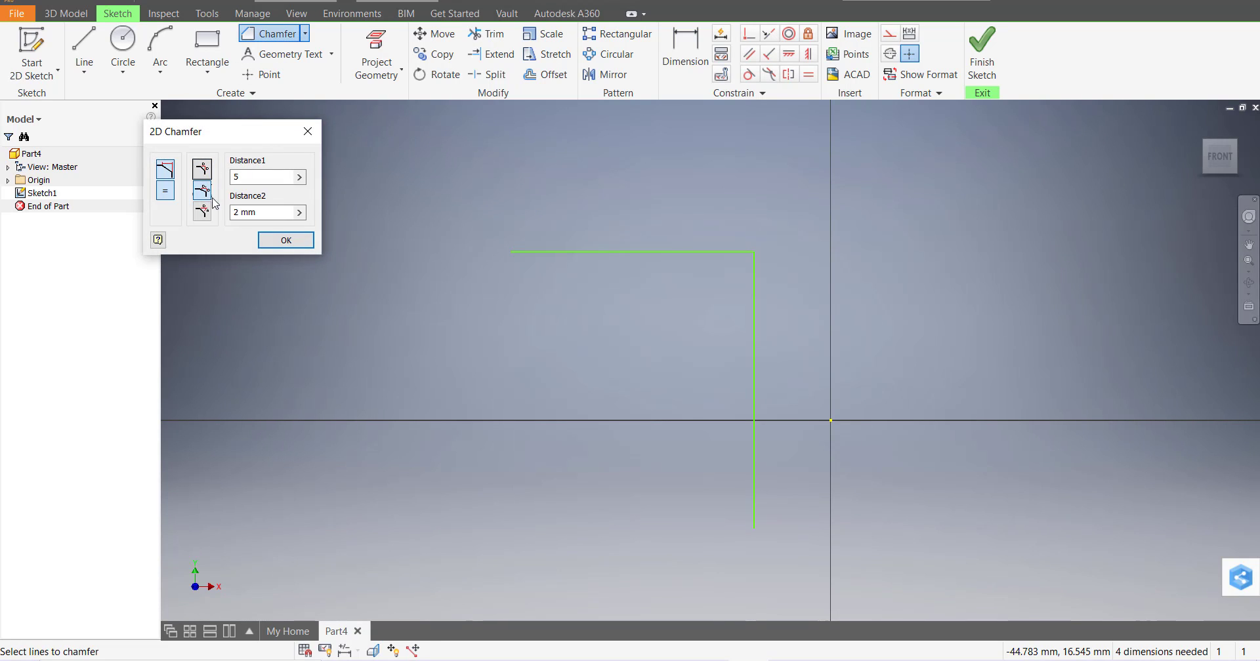
click(259, 181)
click(273, 211)
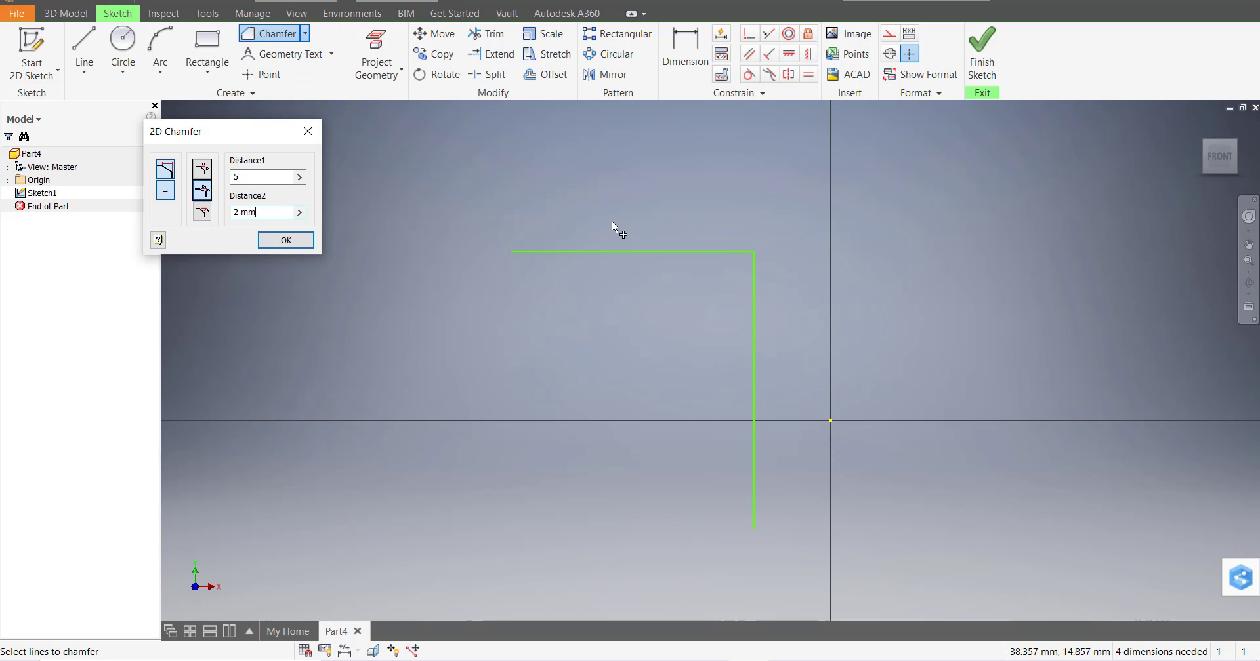
click(671, 250)
click(754, 274)
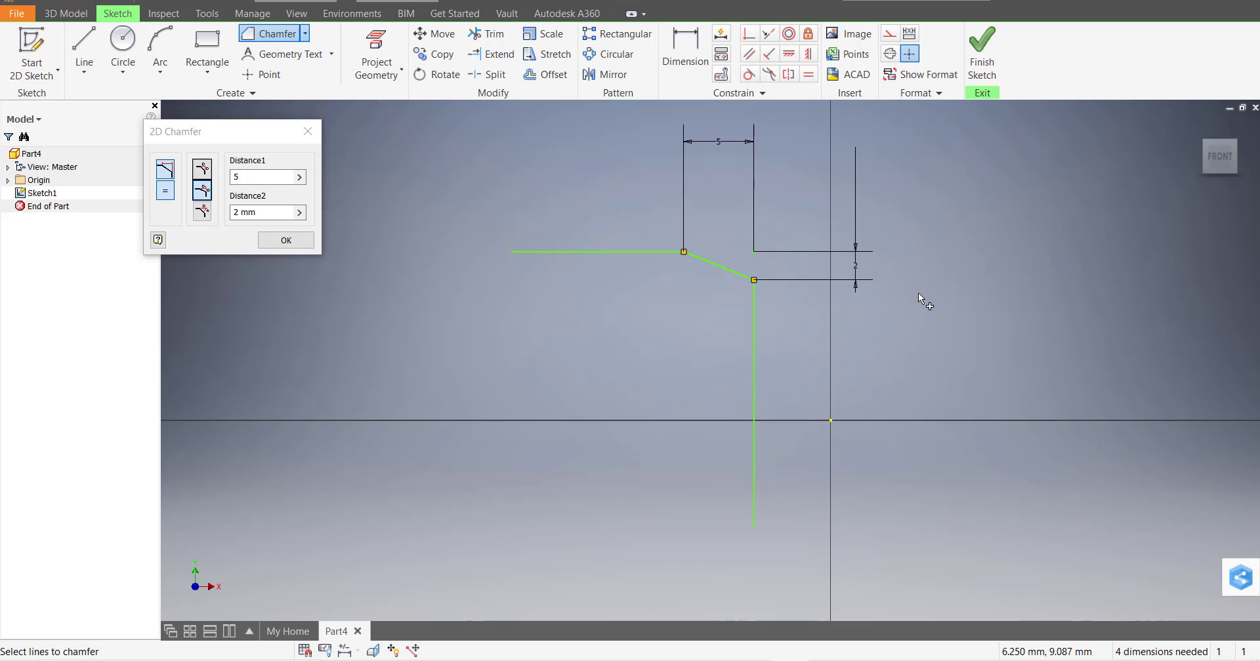
key(ctrl+z)
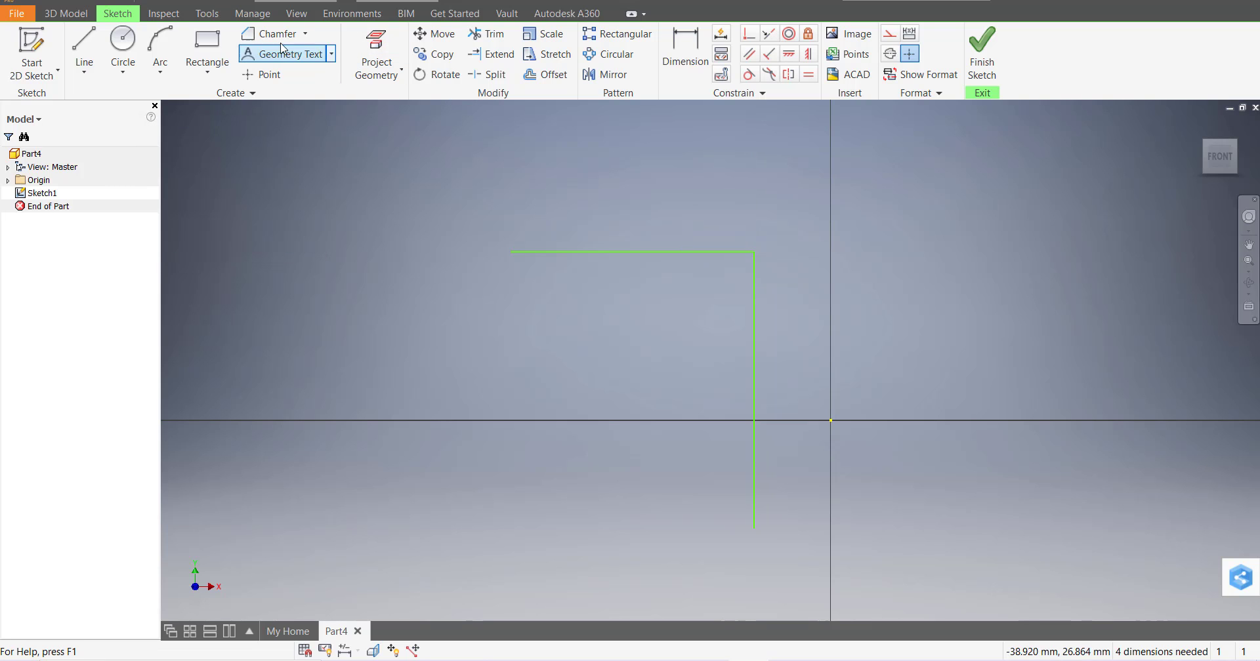
- Chamfer the corner using the distance-and-angle option with a 5 mm distance and a 45-degree angle
click(269, 33)
click(204, 215)
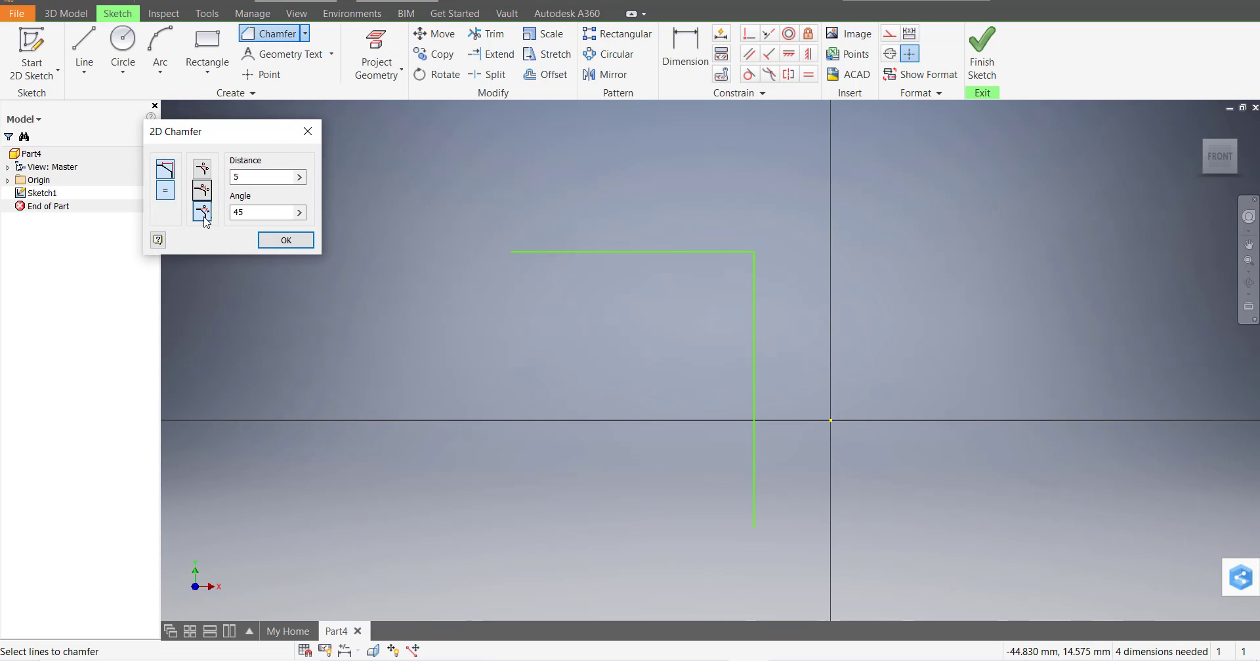
click(249, 176)
click(664, 252)
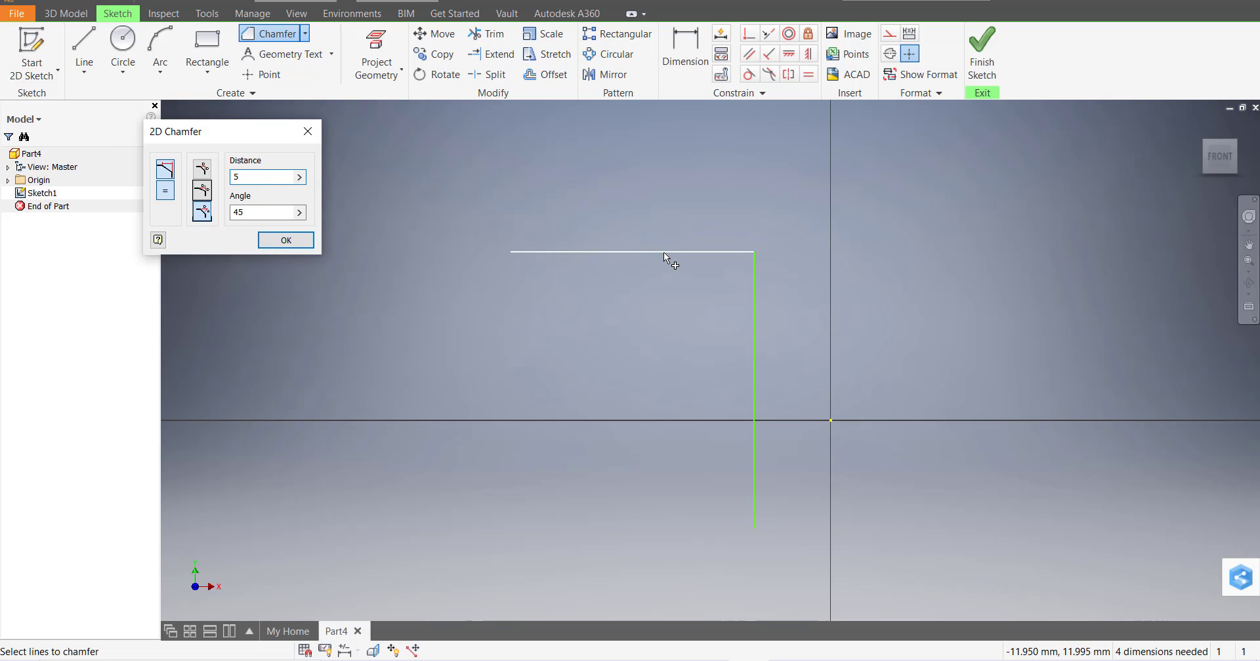
click(754, 285)
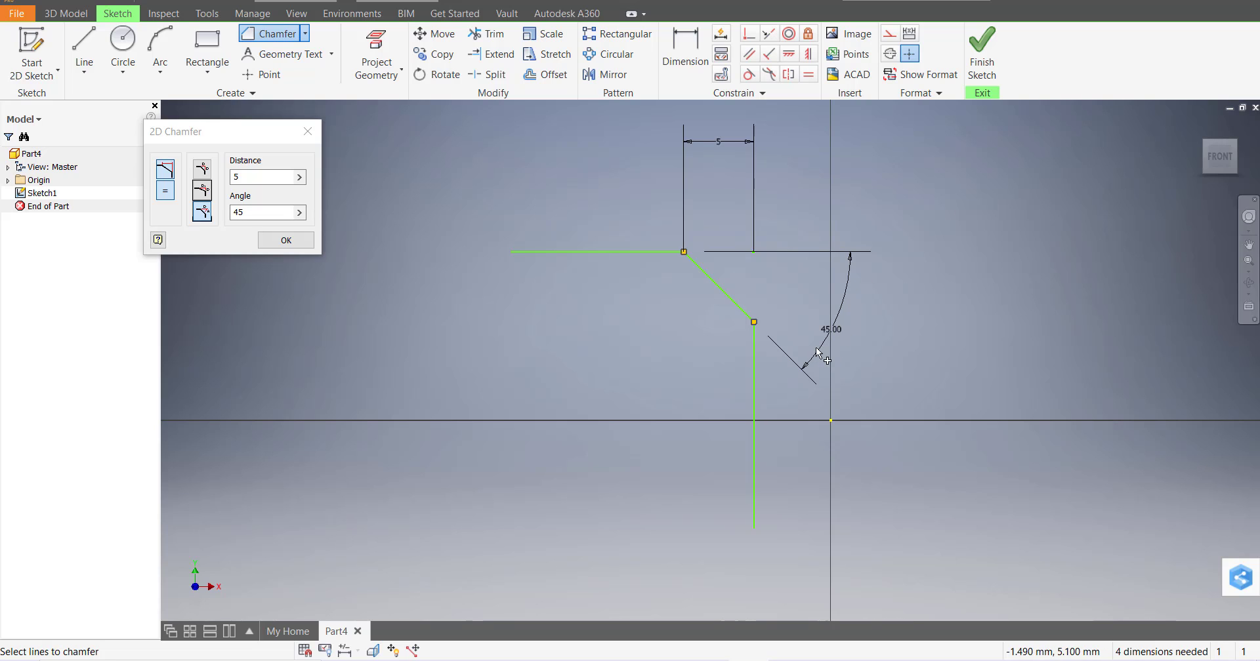
click(286, 241)
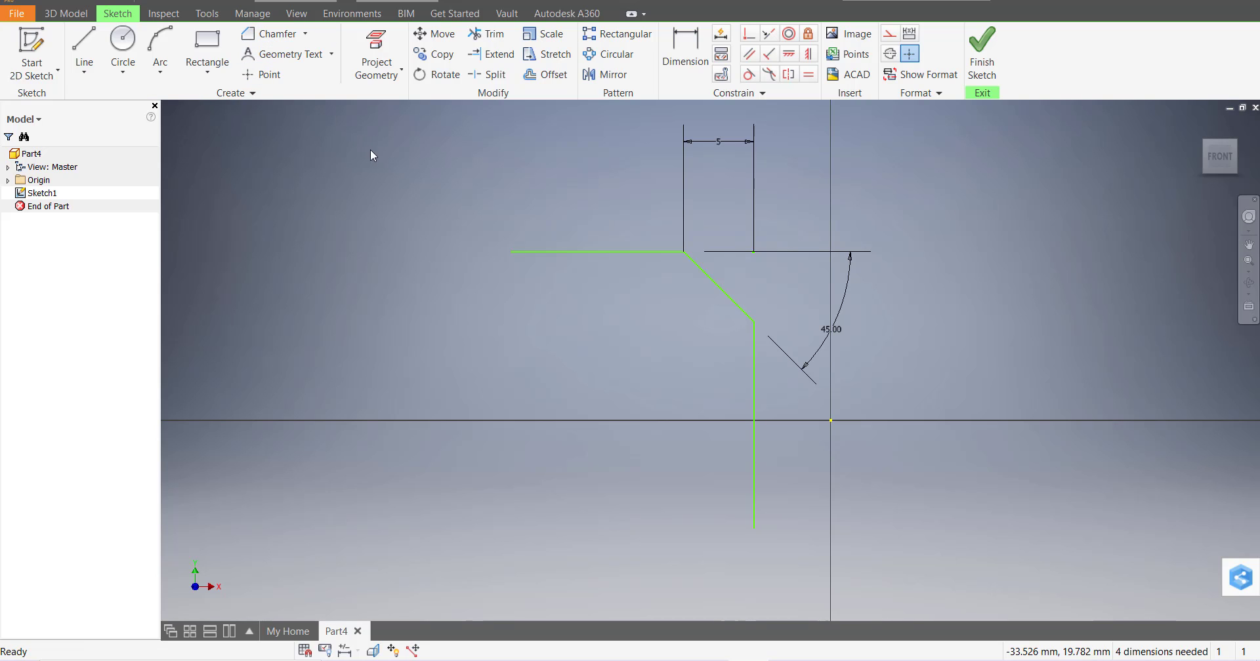
- Place a sketch text reading "CAD DESIGN" just below the horizontal line's outer end
click(331, 54)
click(304, 81)
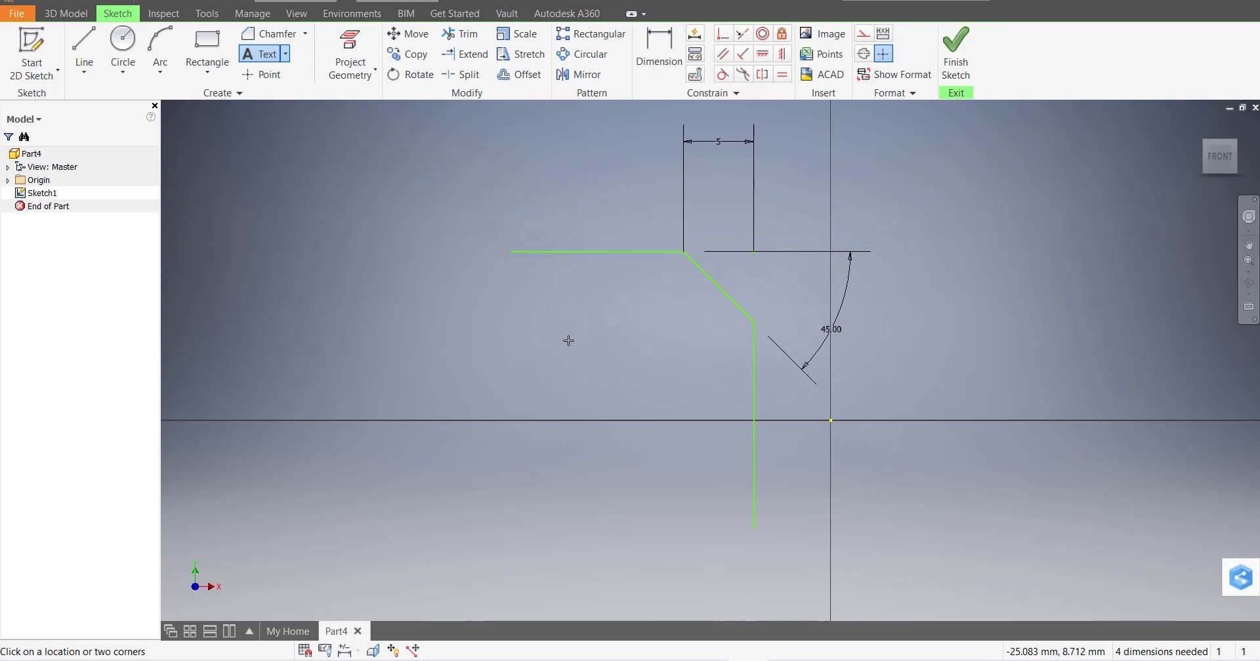
click(449, 284)
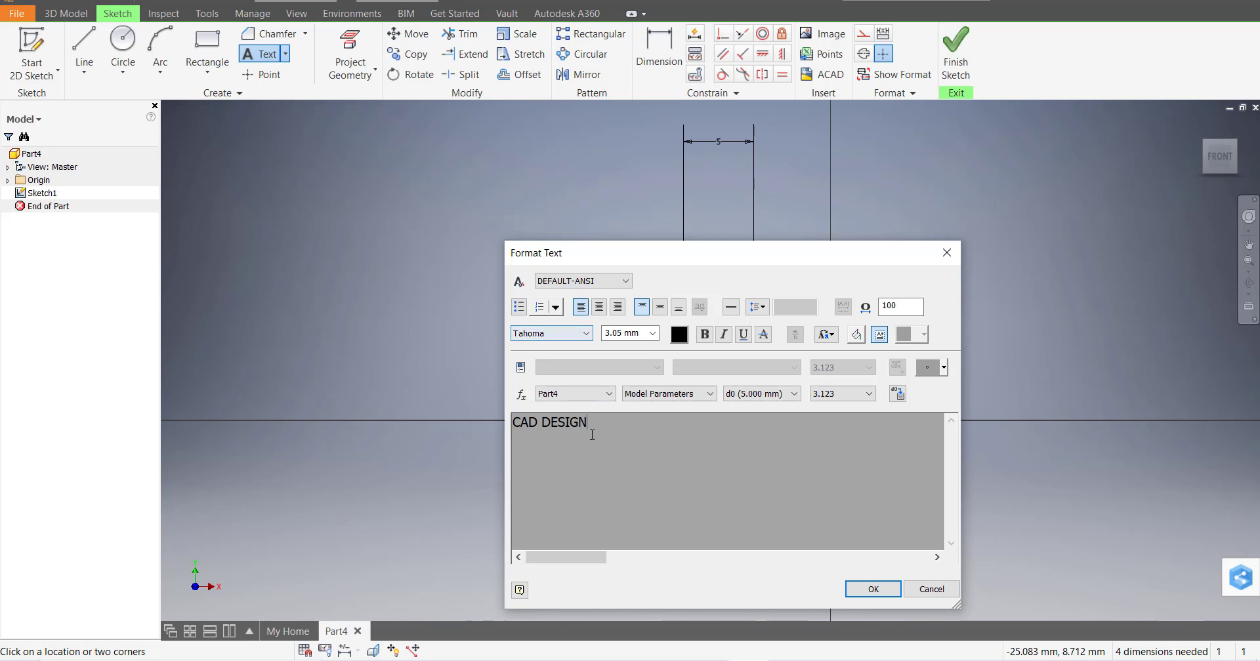
- Format the whole "CAD DESIGN" text in Times New Roman with a size of 6.10 mm and insert it
drag(592, 435, 502, 432)
click(585, 334)
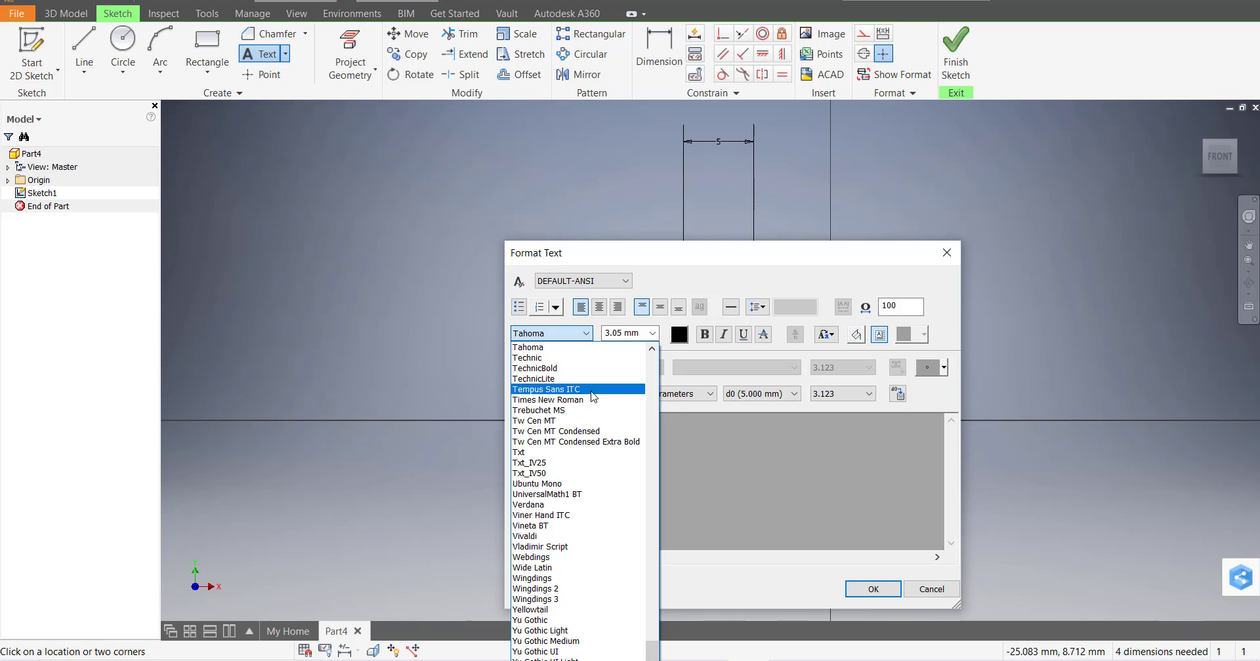
click(566, 400)
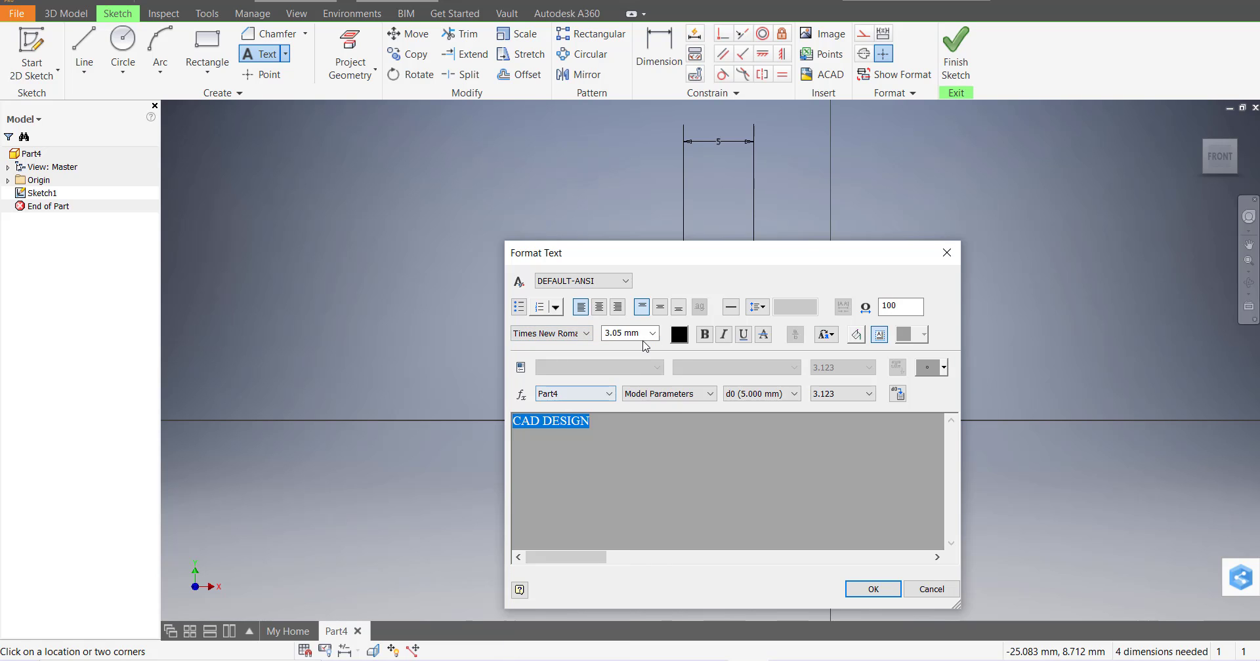
click(652, 333)
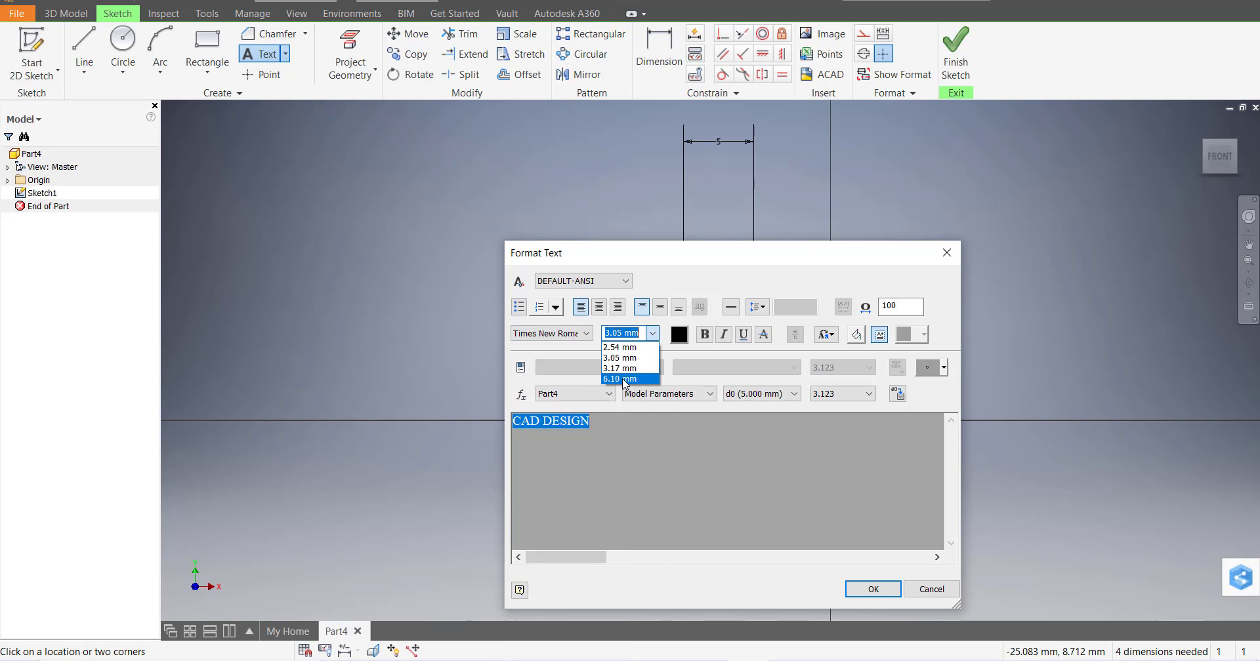
click(628, 369)
click(873, 589)
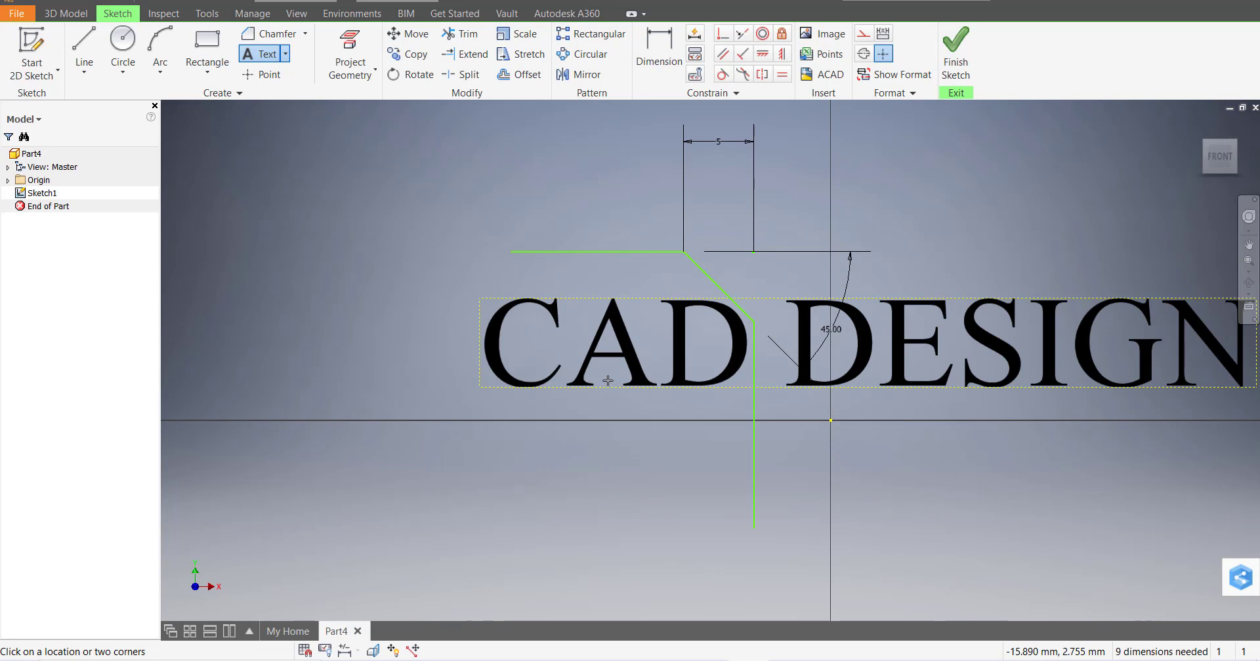
- Exit the Text tool and delete the "CAD DESIGN" text from the sketch
scroll(848, 318, down, 5)
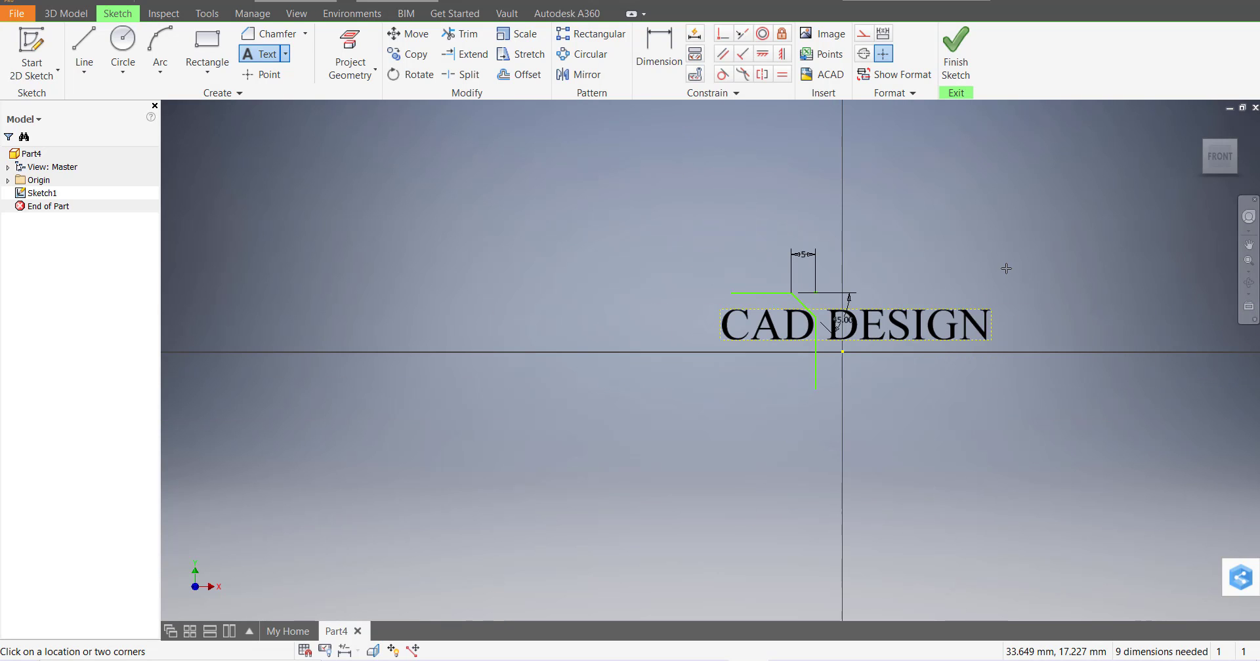
key(Escape)
click(973, 326)
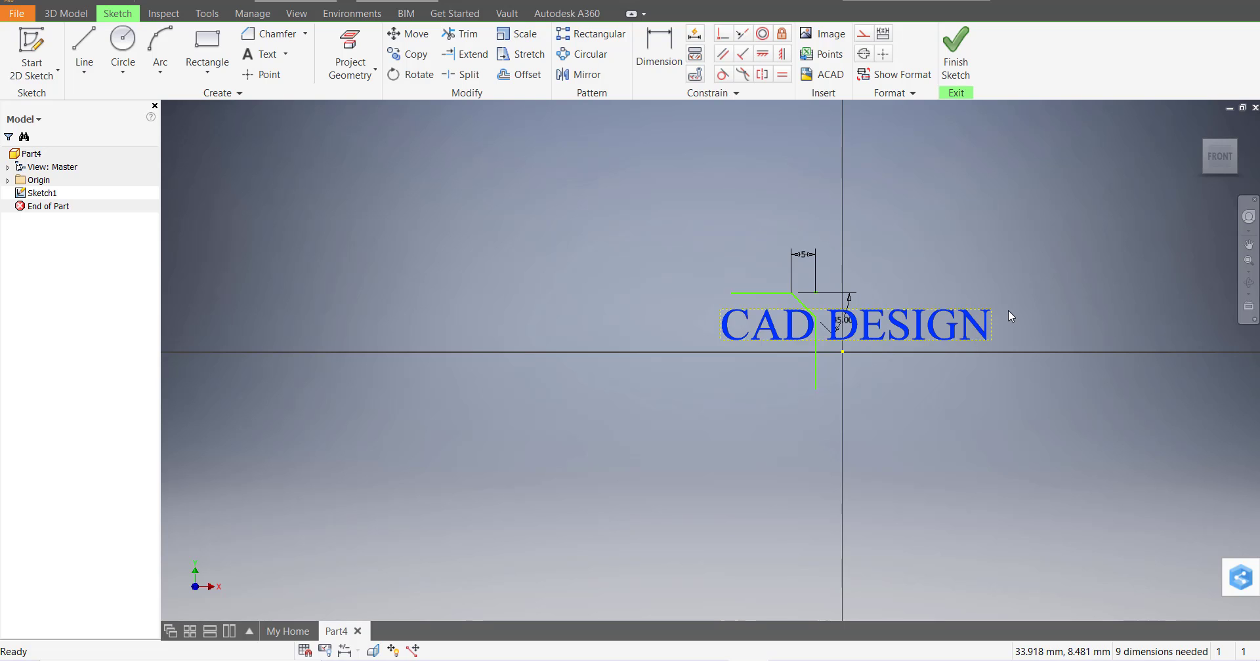
key(Delete)
- Add geometry text reading "CAD" aligned along the angled chamfer line, keeping the default text settings
scroll(754, 209, up, 5)
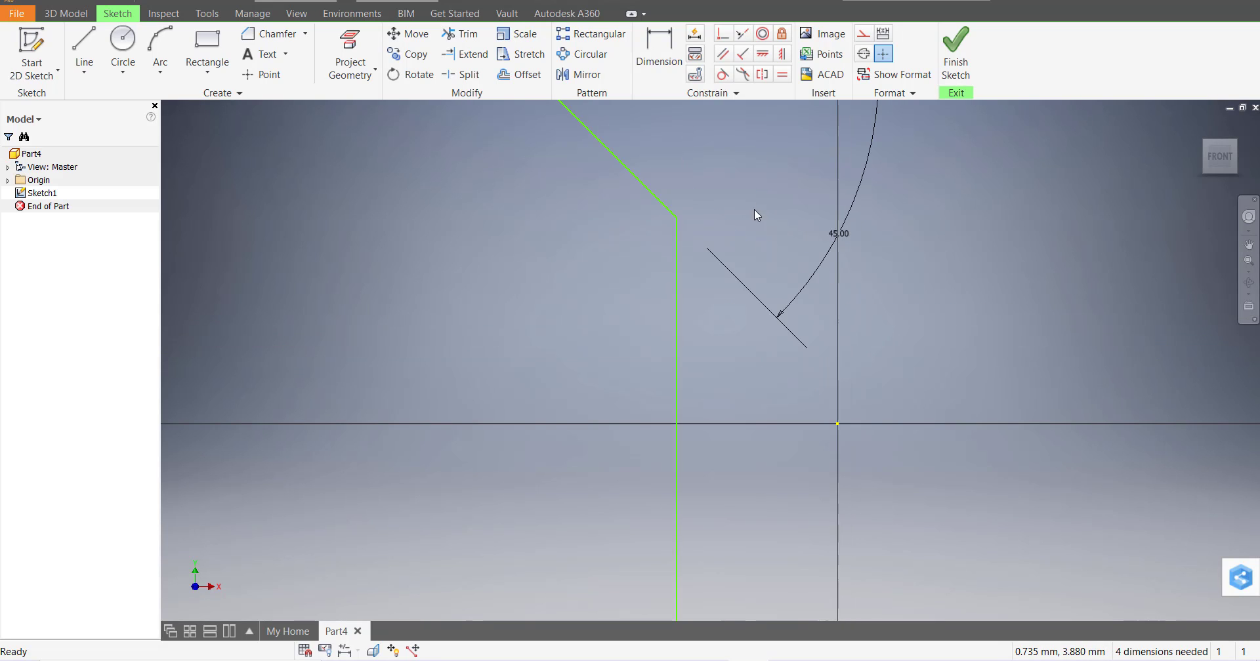
scroll(706, 188, down, 2)
scroll(669, 219, up, 3)
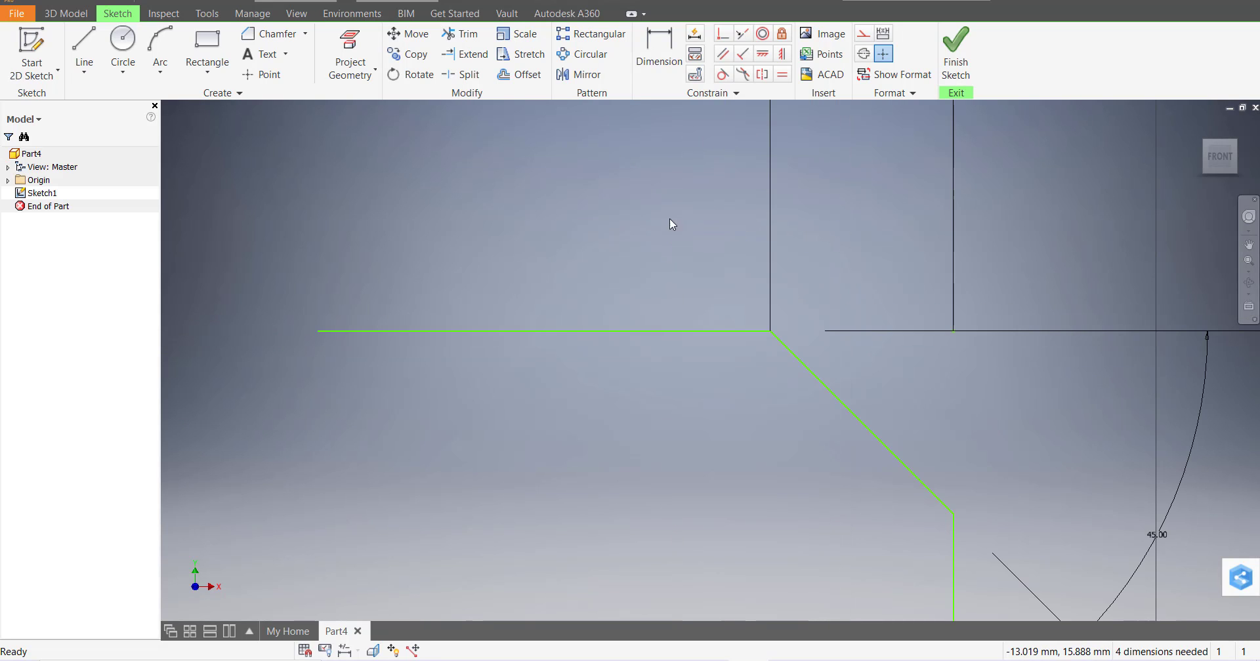
click(286, 55)
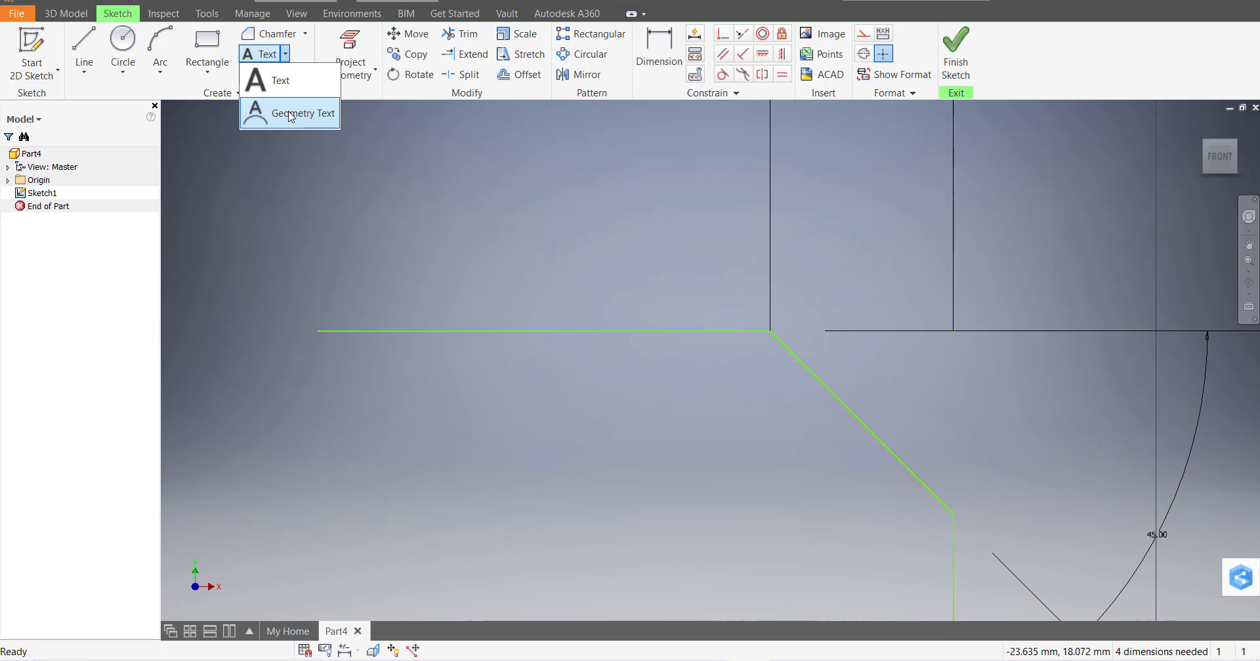
click(307, 123)
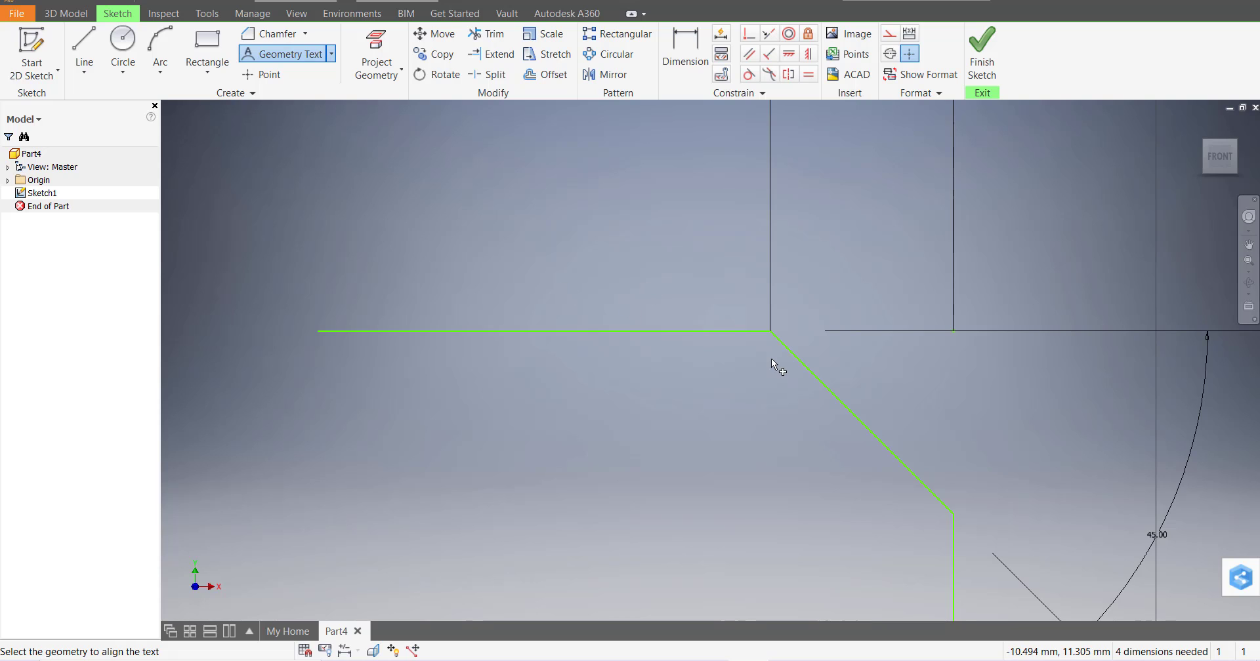
scroll(770, 359, down, 3)
scroll(840, 403, up, 4)
scroll(692, 324, down, 3)
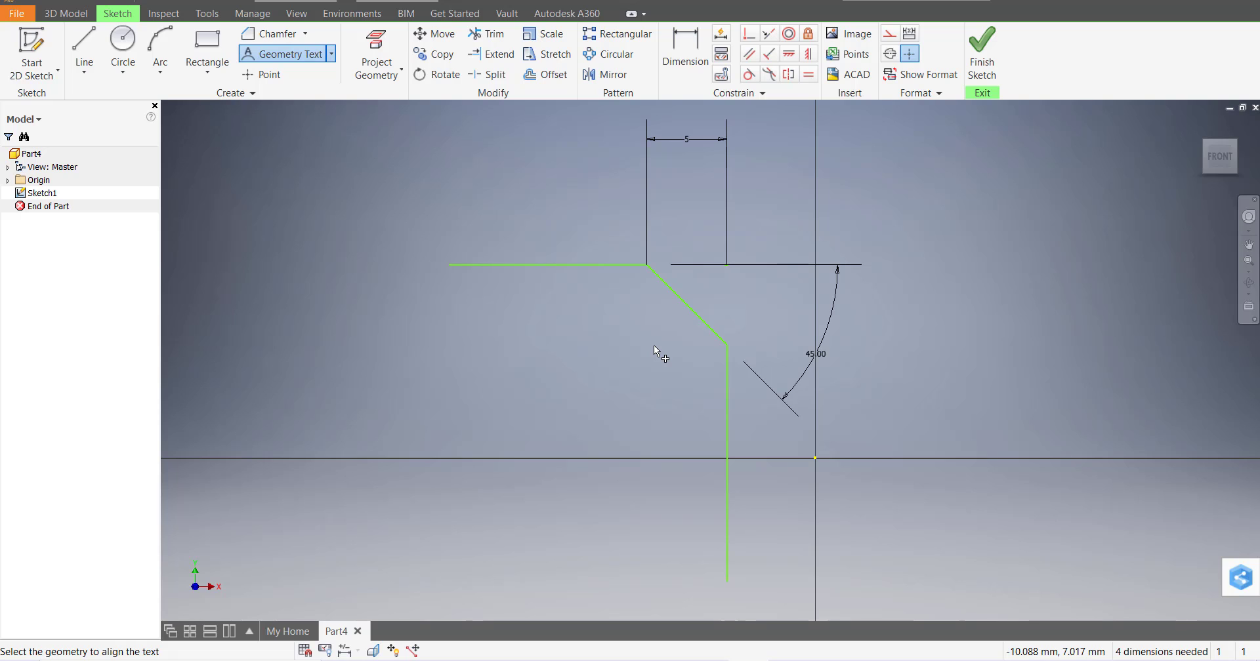
click(688, 306)
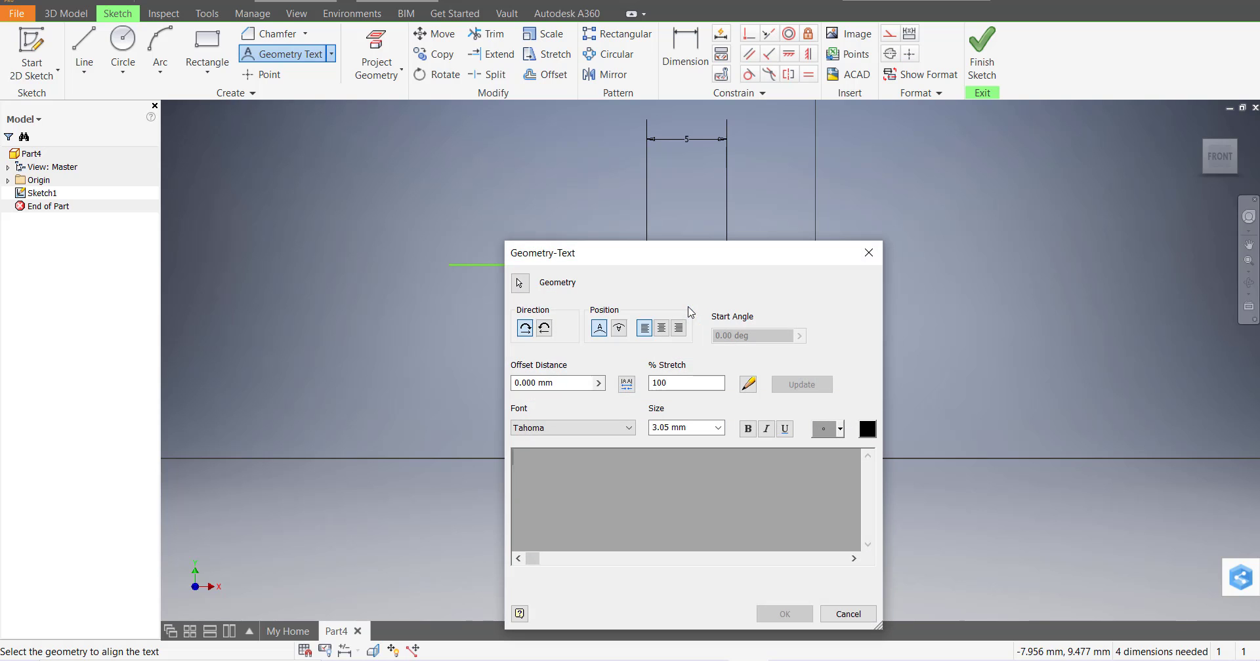
text(CAD)
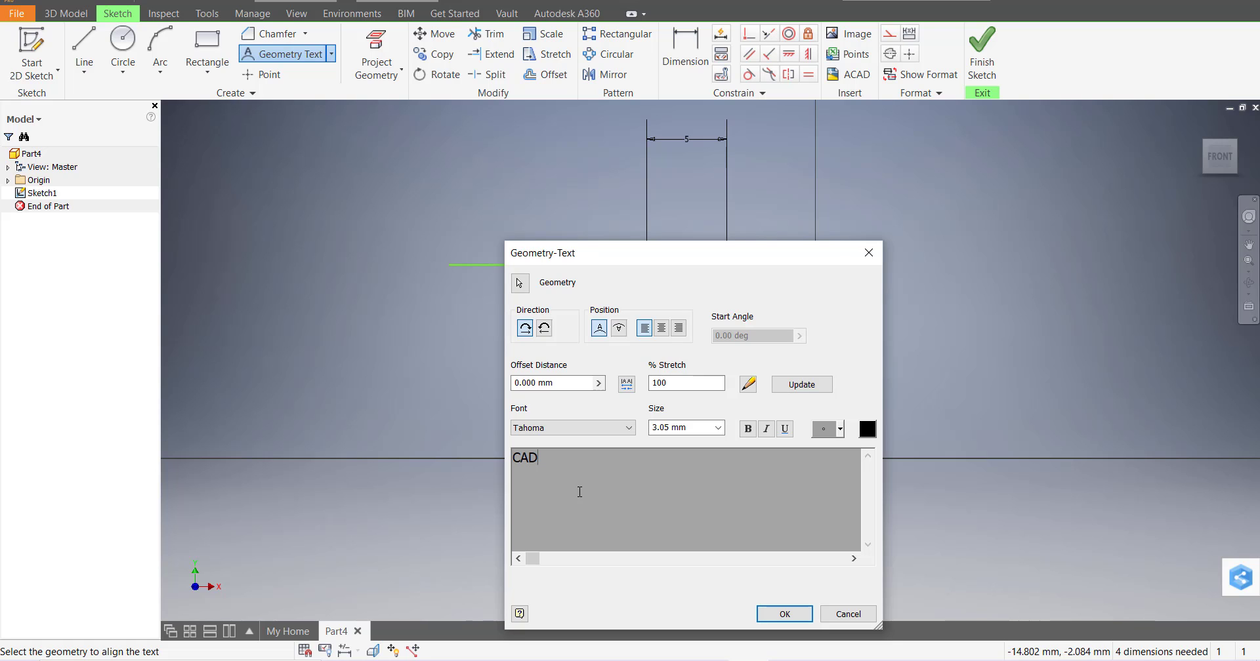
click(783, 614)
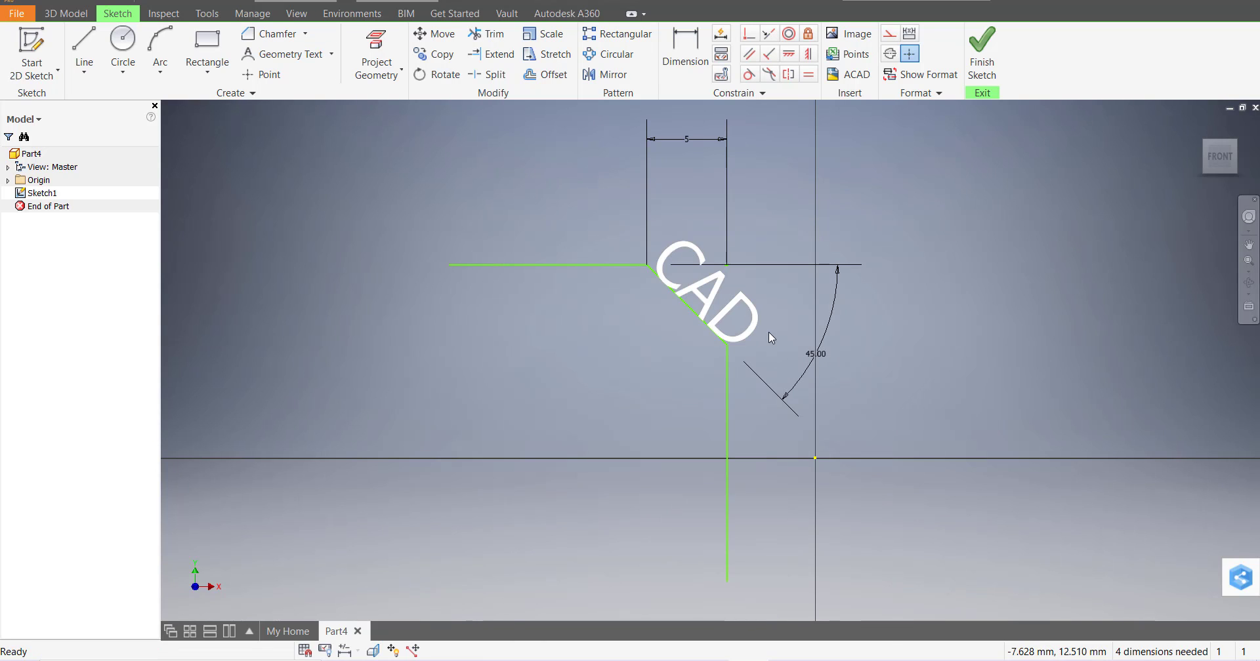